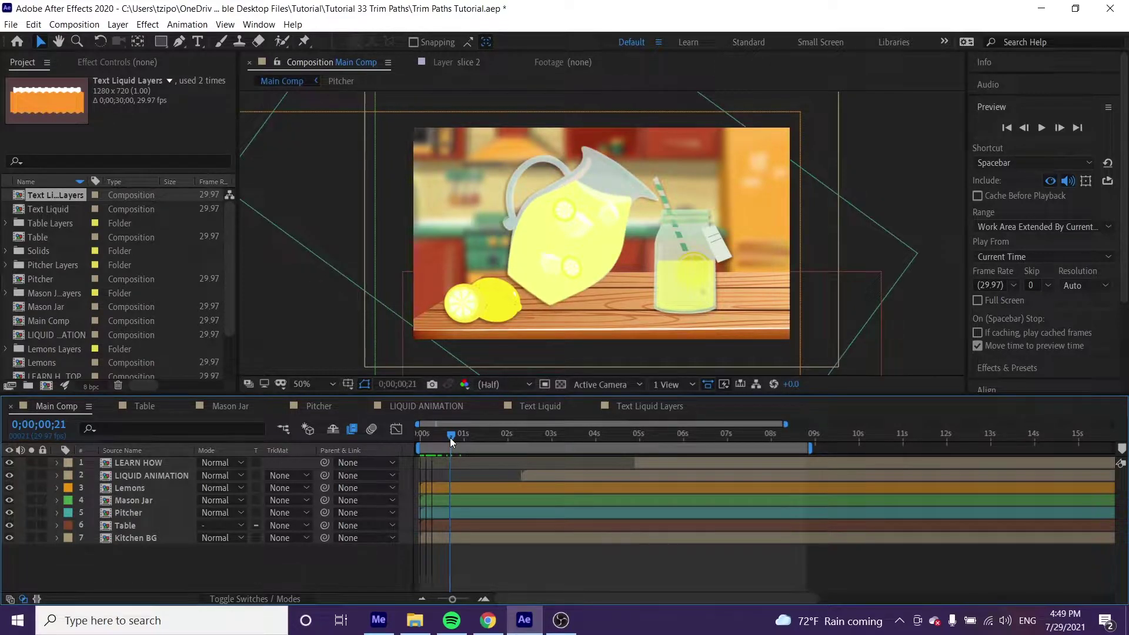
- Create a new shape layer and rename it 'Lemonade Liquid'
click(119, 26)
mouse_move(136, 41)
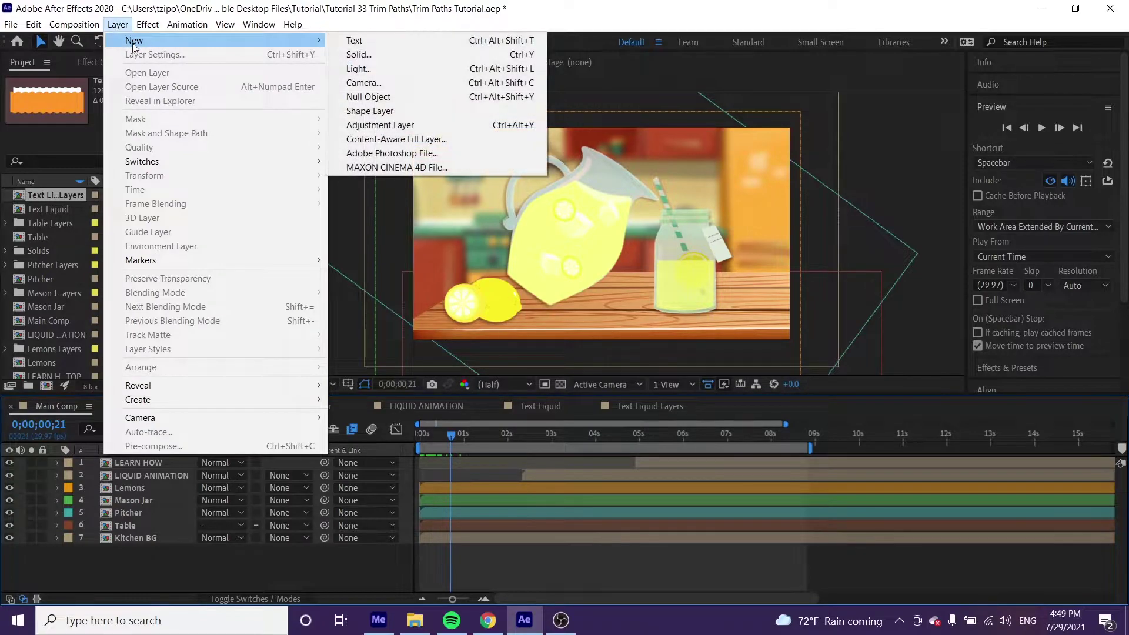
click(353, 111)
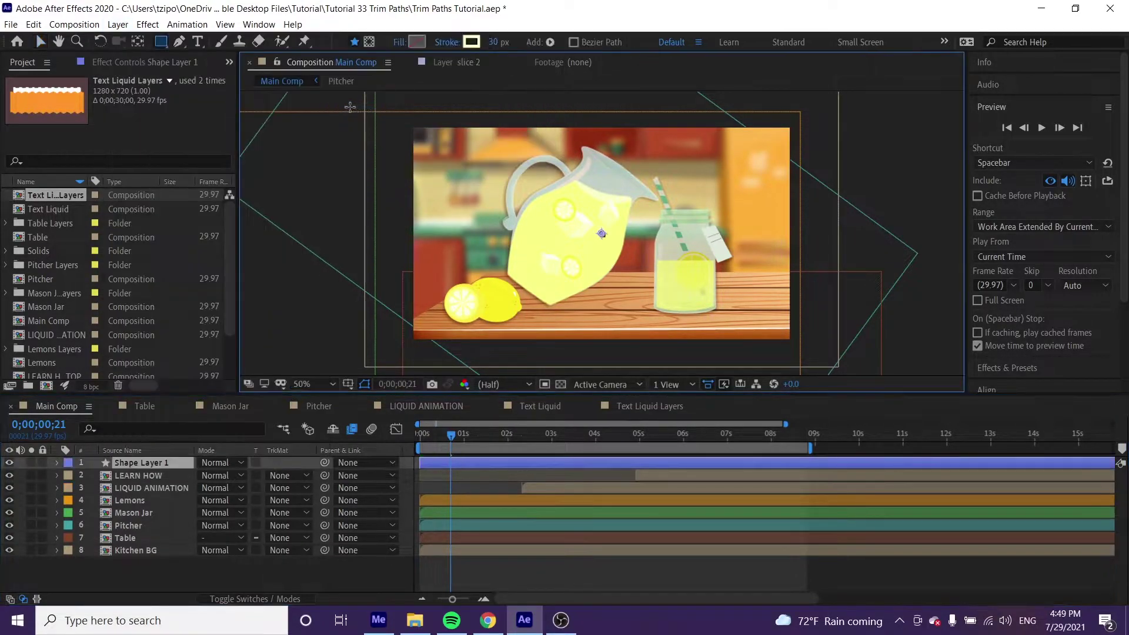
click(135, 460)
key(Return)
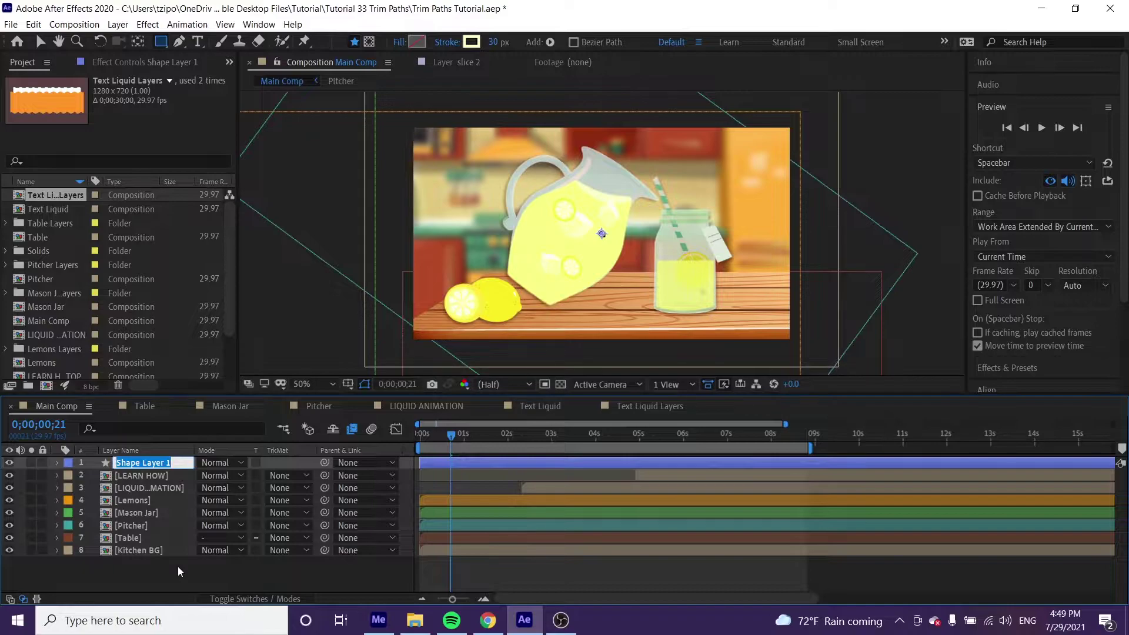
text(Lemonade Liquid)
key(Return)
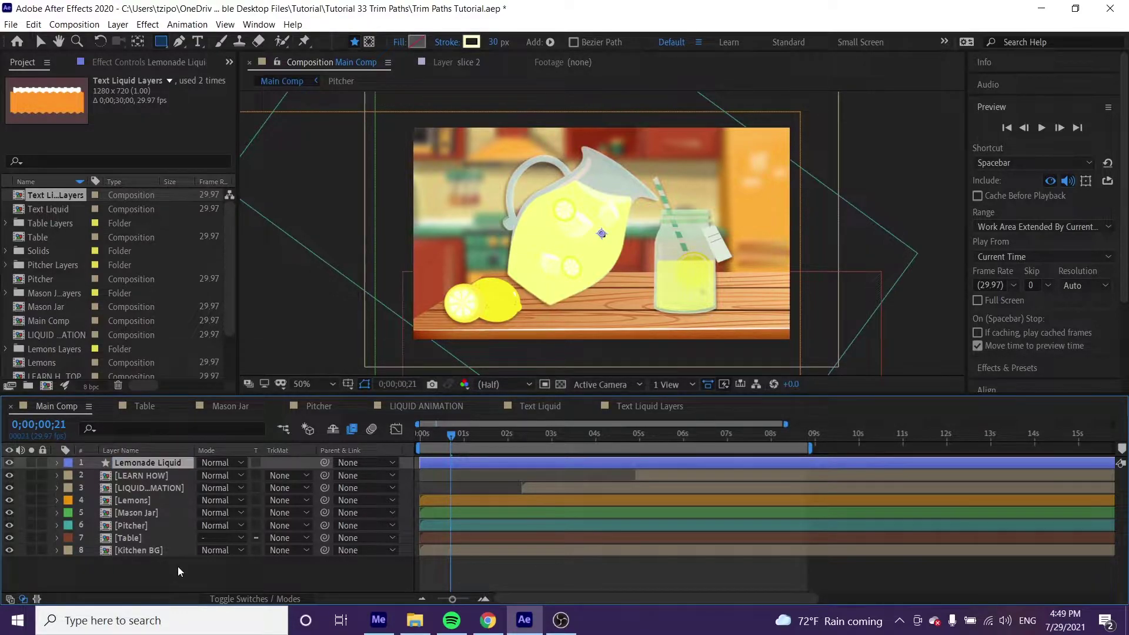
- Give Lemonade Liquid a yellow label and move it between Pitcher and Table
click(68, 463)
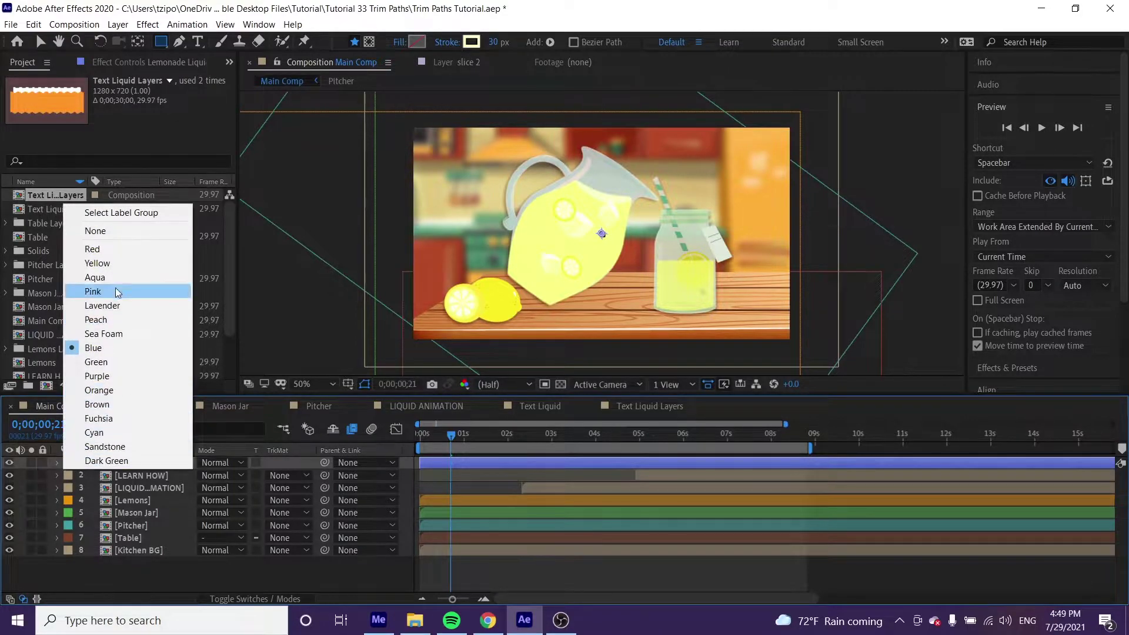
click(112, 264)
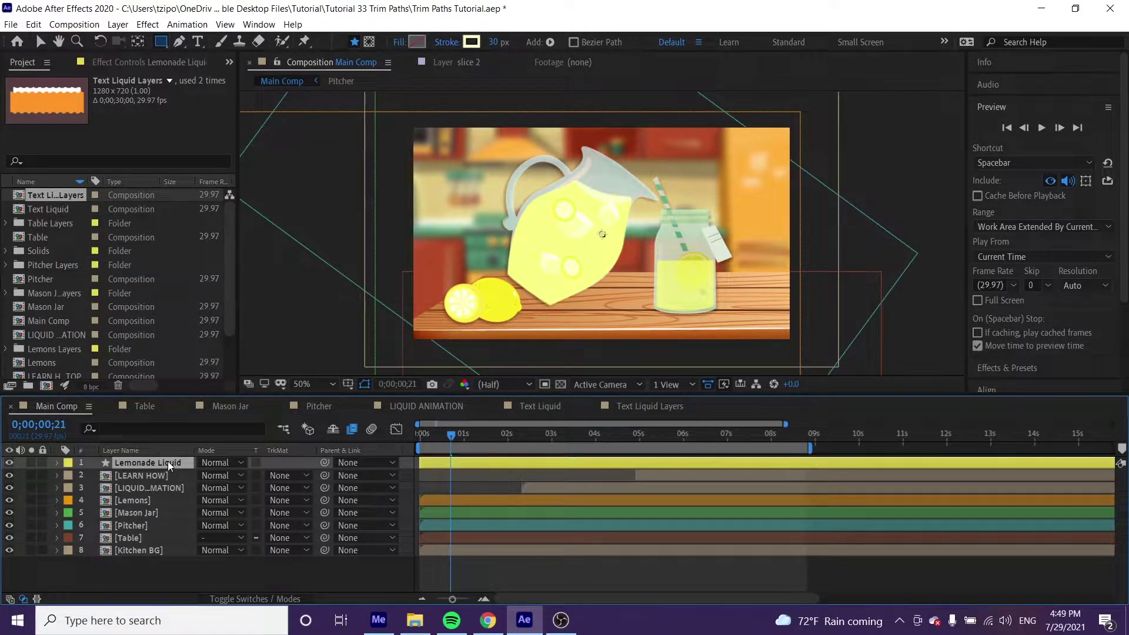
drag(168, 463, 166, 532)
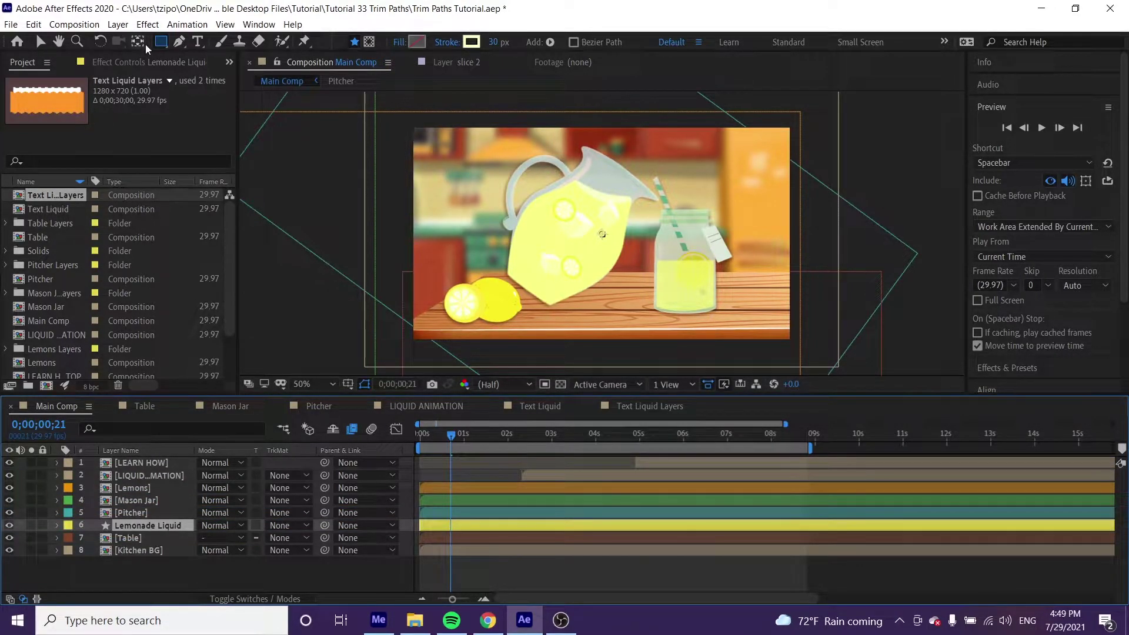
- Switch to the Pen tool and set the shape fill to None
click(178, 44)
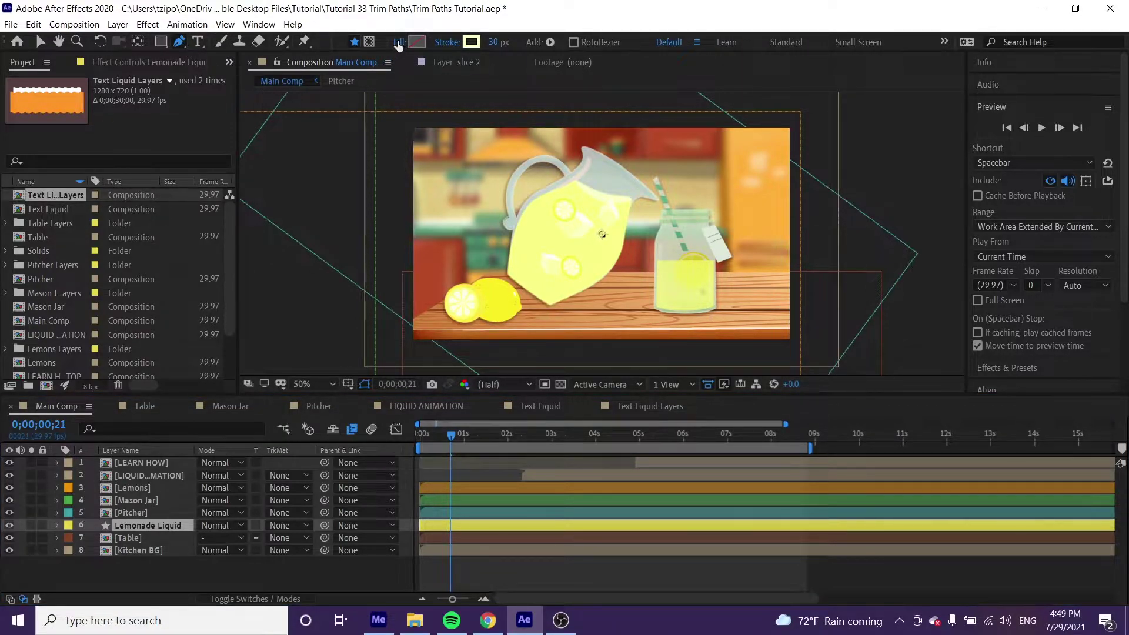
click(399, 41)
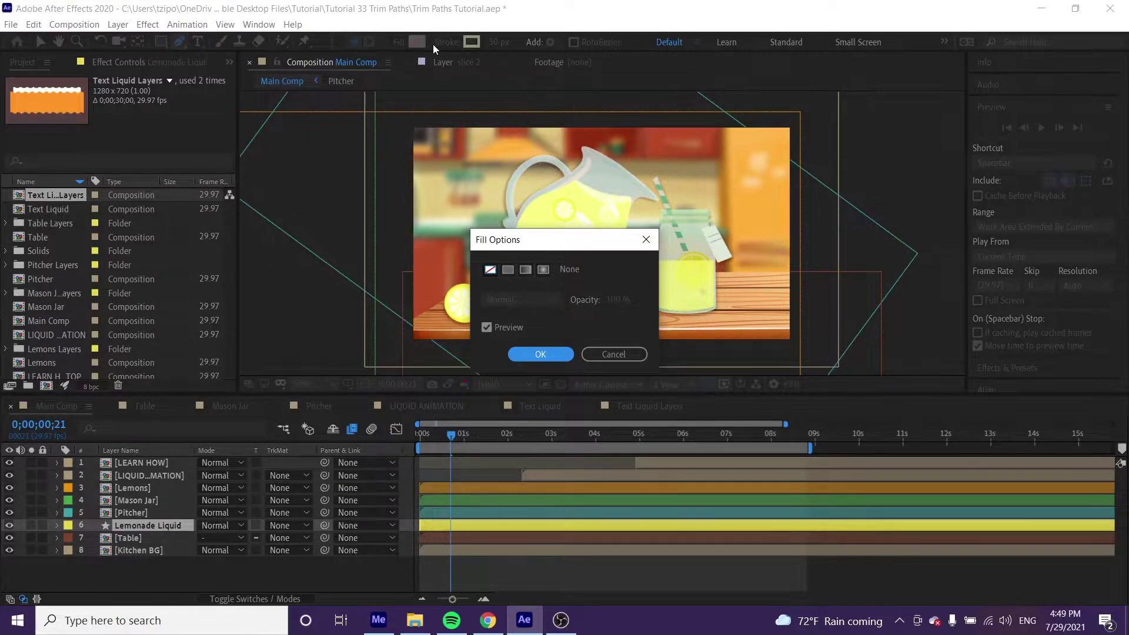
click(493, 274)
click(540, 354)
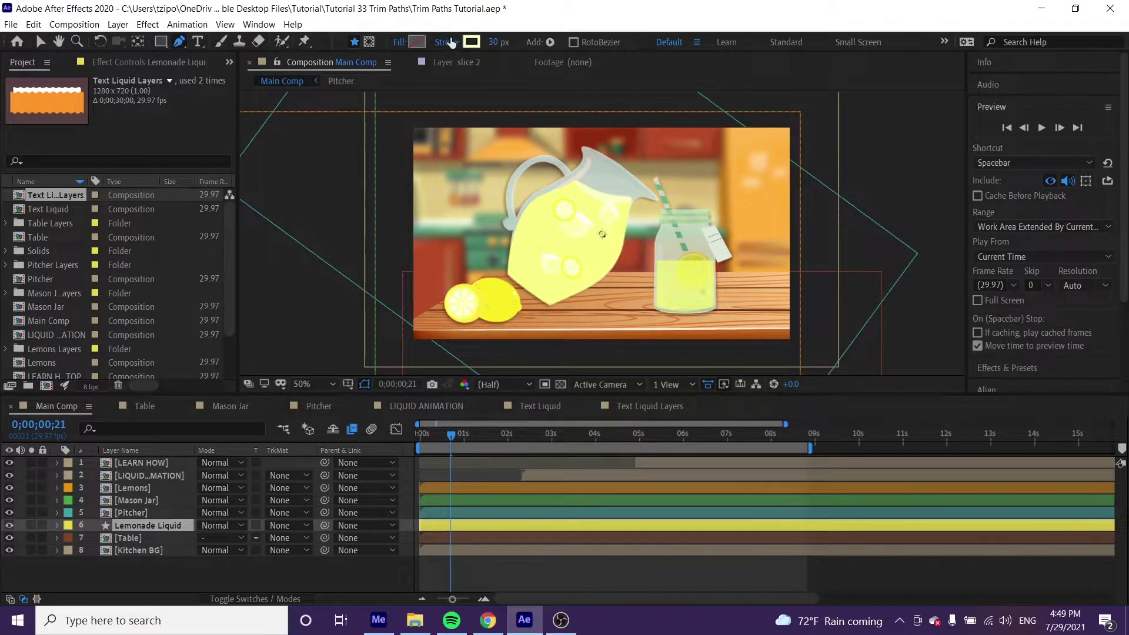
- Set the stroke to a solid pale yellow colour, FCFEC8
click(447, 43)
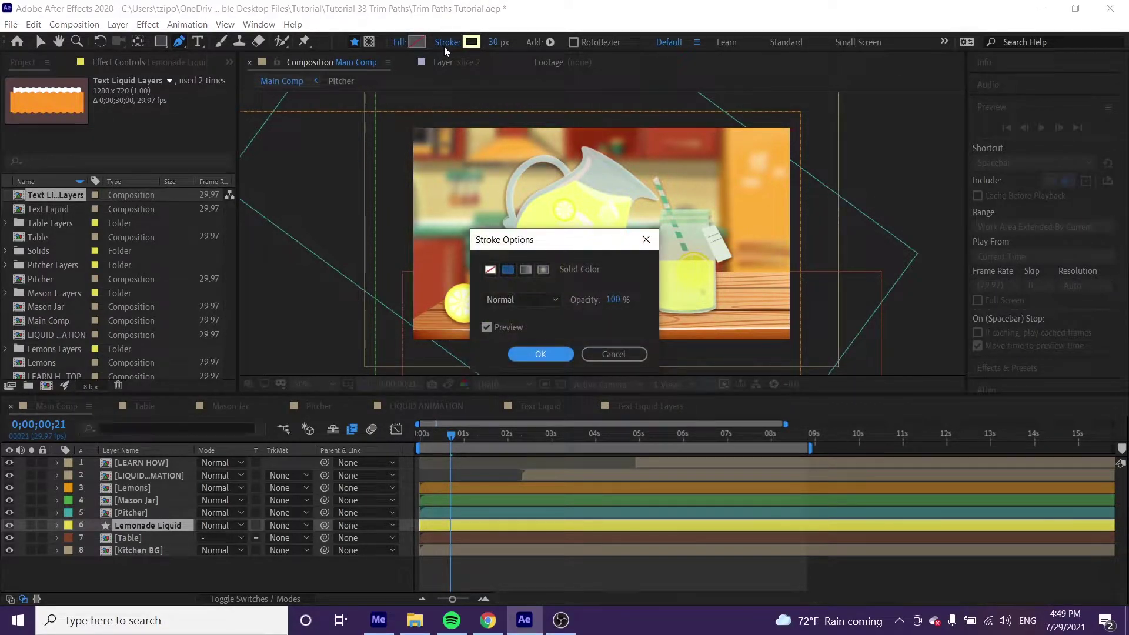
click(508, 270)
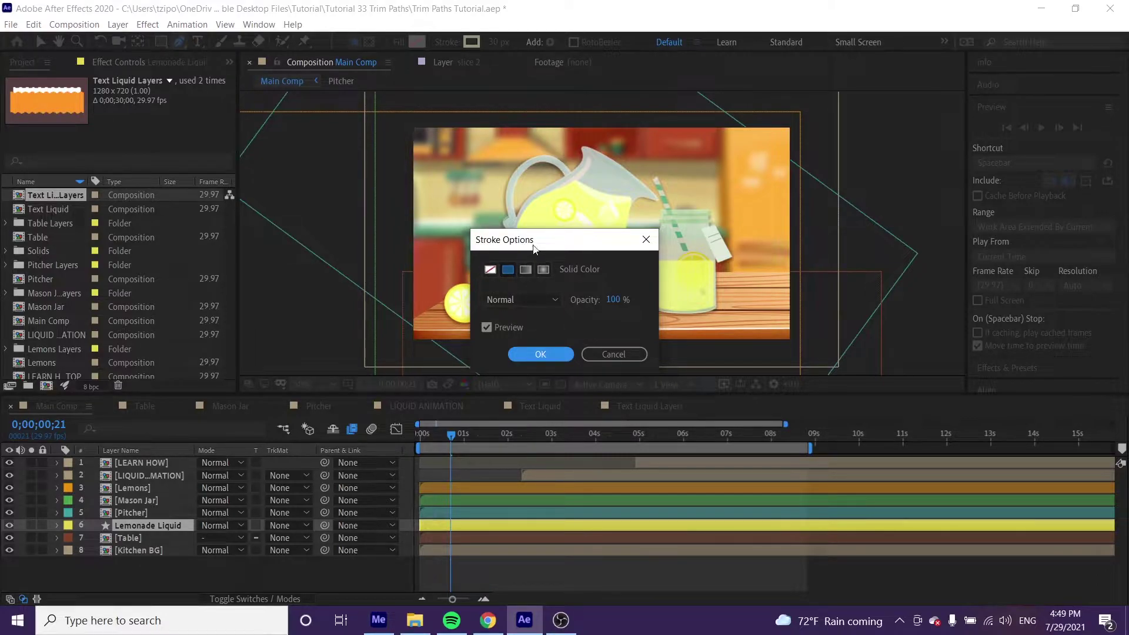
click(525, 355)
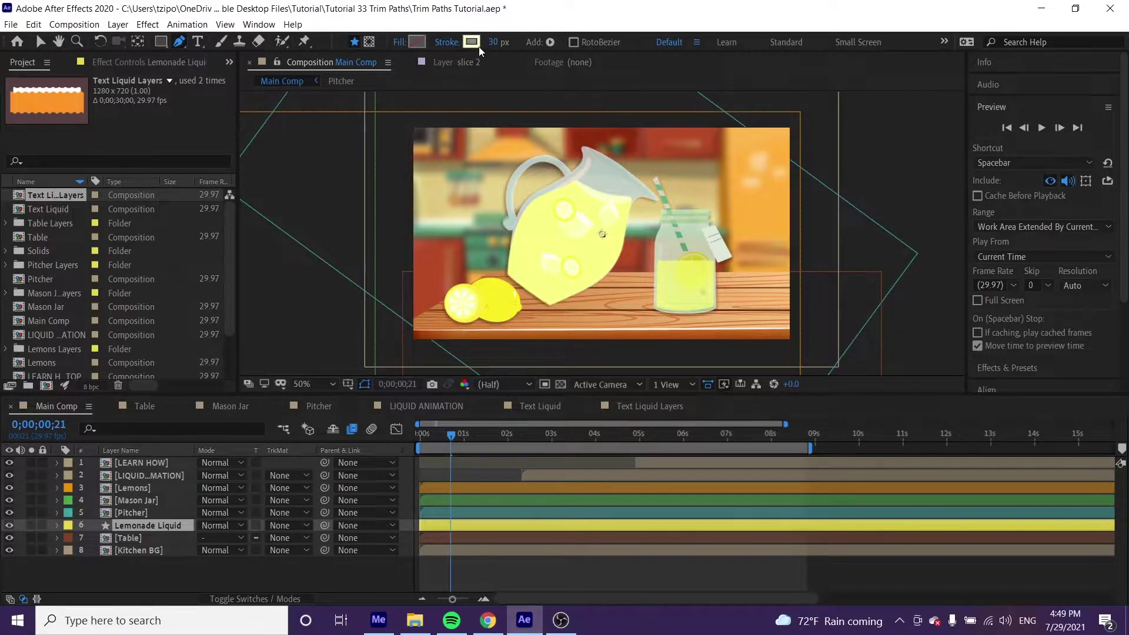
click(478, 45)
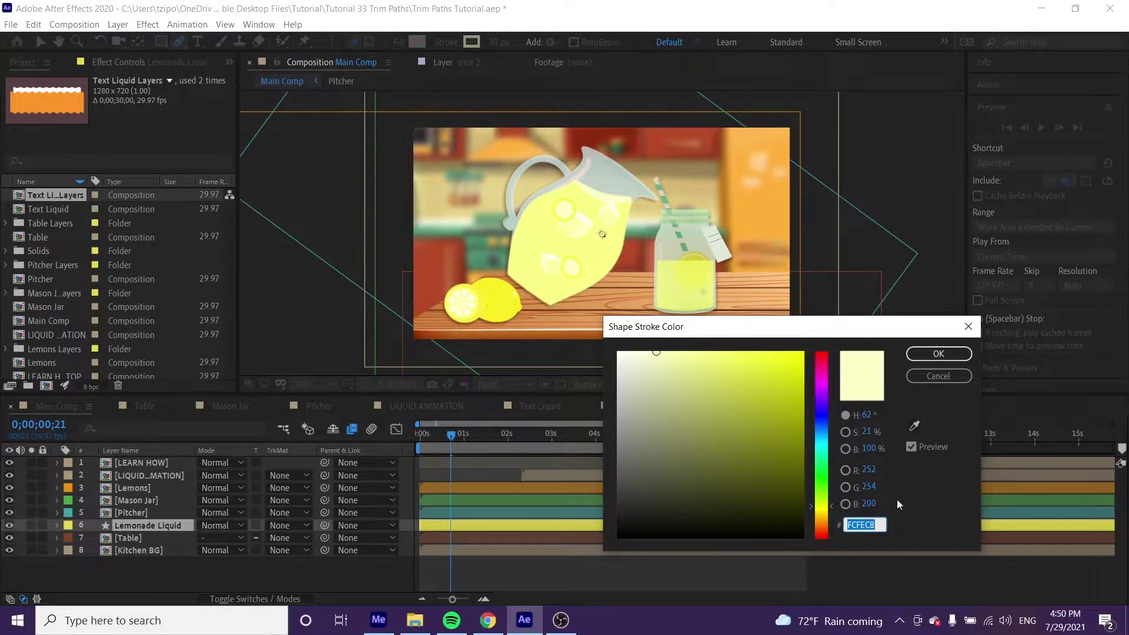
click(940, 354)
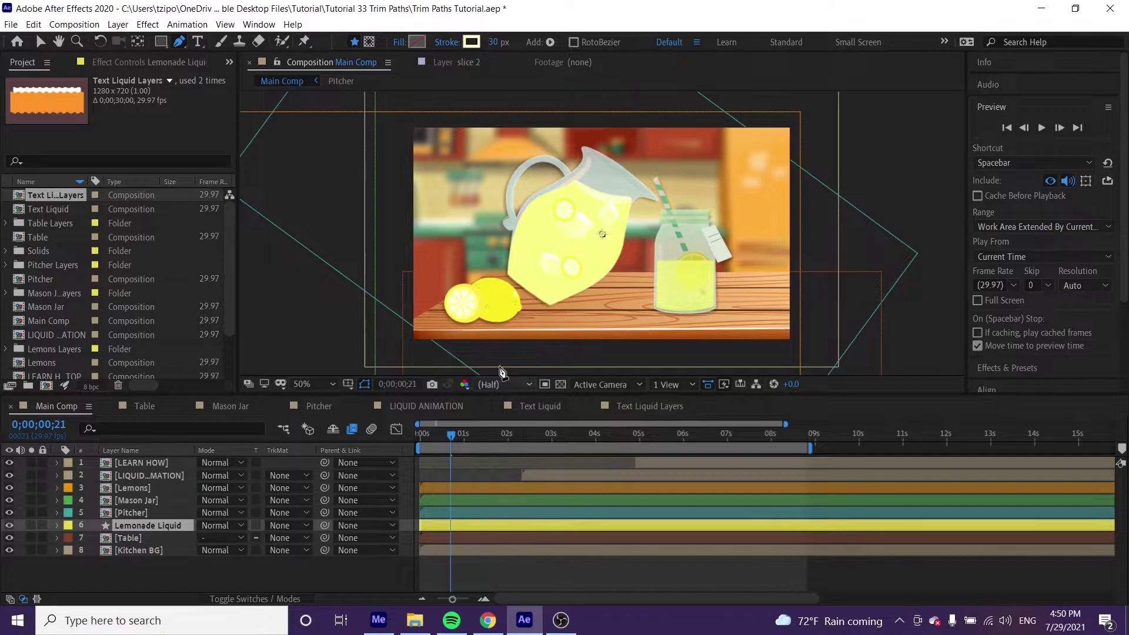
- Move the playhead to 0;00;01;00 and deselect all layers
mouse_move(453, 436)
mouse_down()
mouse_move(482, 442)
mouse_move(468, 436)
mouse_up()
key(Page_Up)
key(Page_Up)
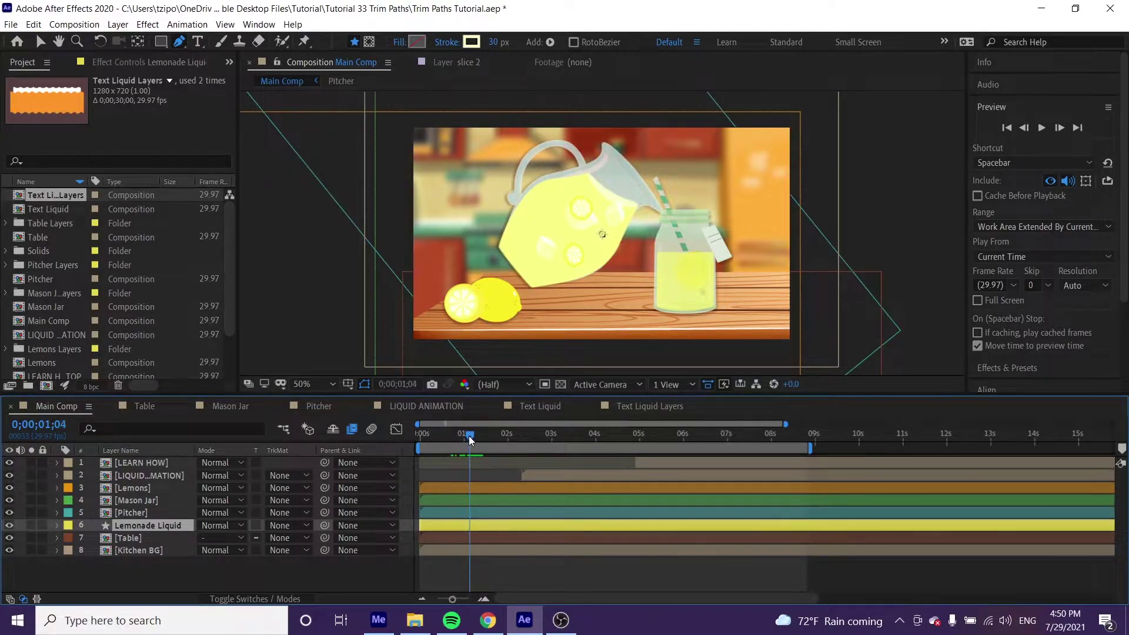
key(Page_Up)
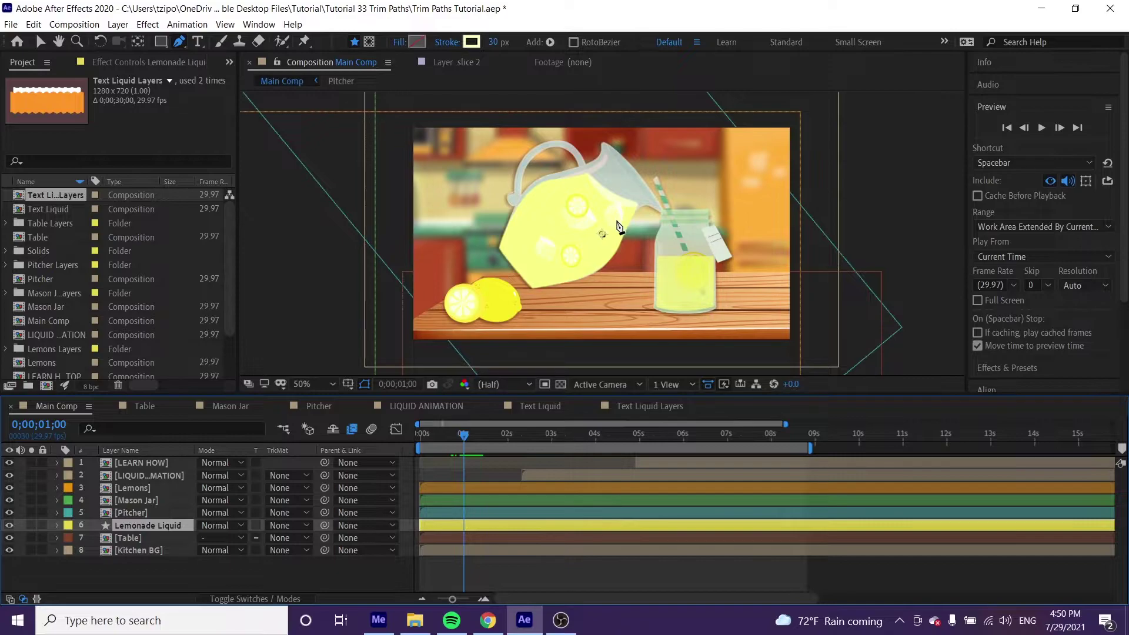
click(619, 226)
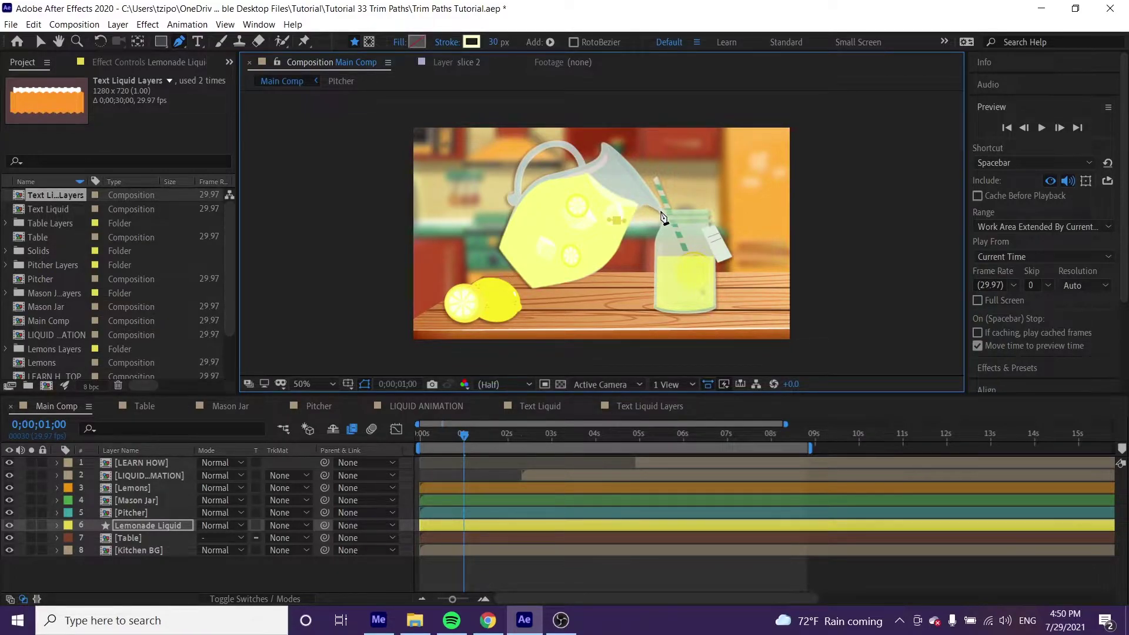
- Draw a curved pour path from the pitcher's spout into the mason jar and refine its points
drag(662, 210, 693, 249)
drag(670, 269, 668, 266)
drag(658, 205, 661, 199)
drag(629, 171, 637, 178)
drag(639, 181, 643, 181)
drag(662, 209, 664, 210)
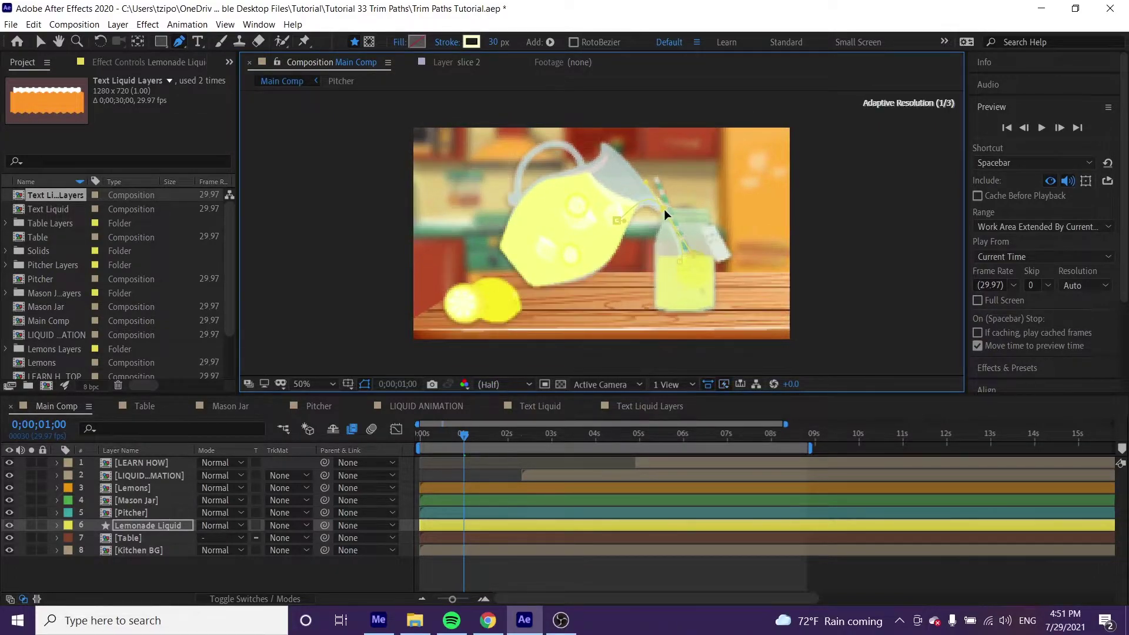
- Change Lemonade Liquid's Shape 1 > Stroke 1 Line Cap from Butt Cap to Round Cap
click(56, 526)
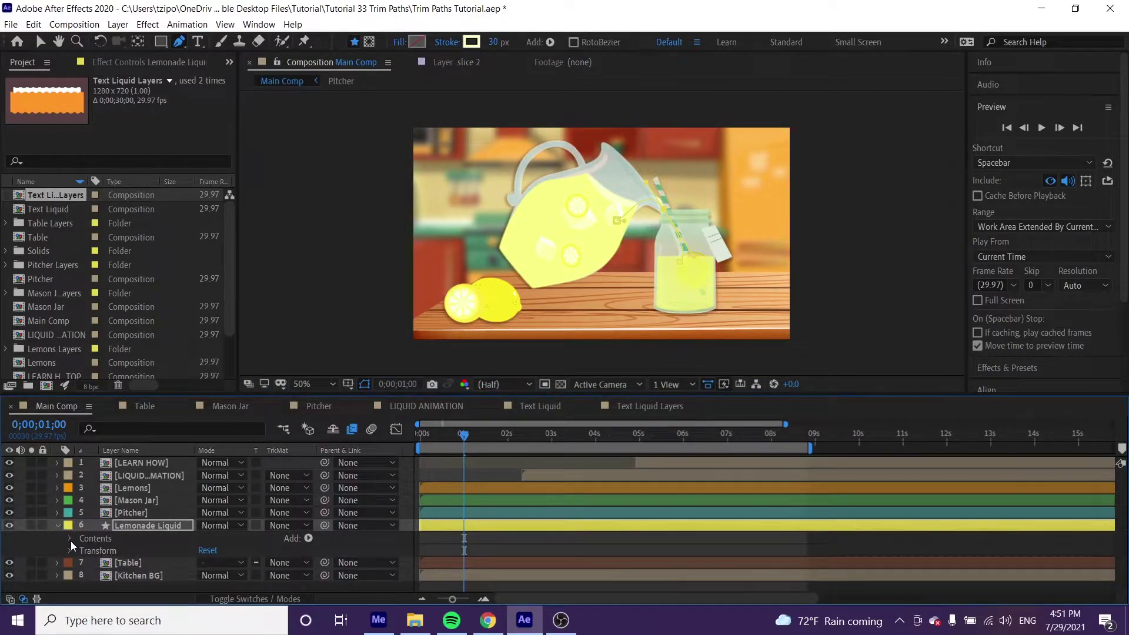
click(69, 538)
click(82, 552)
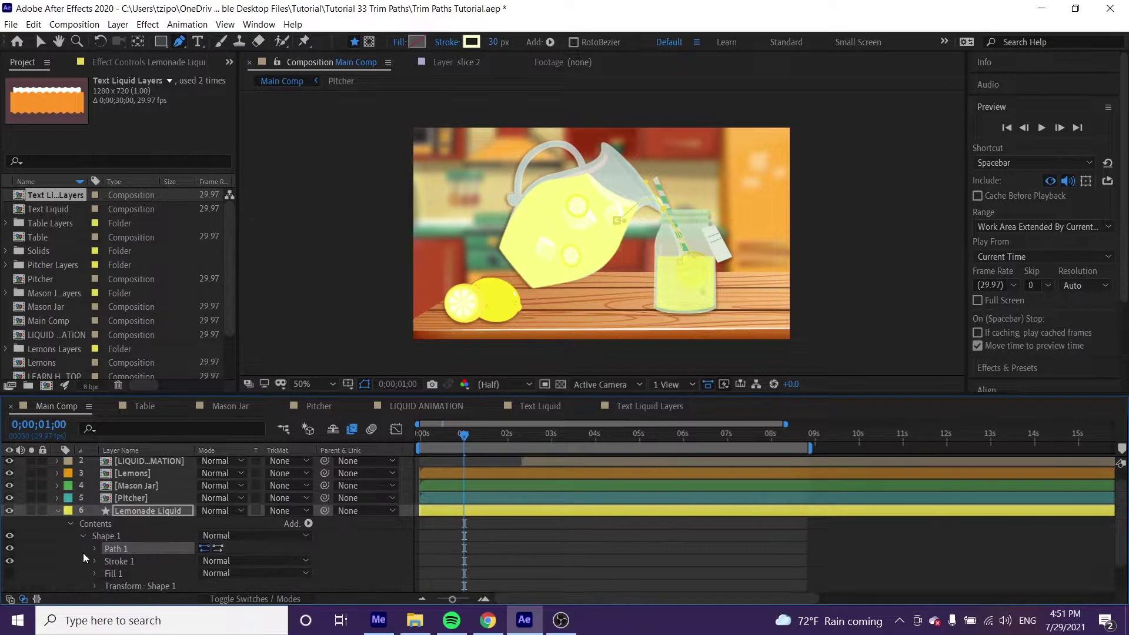
click(94, 562)
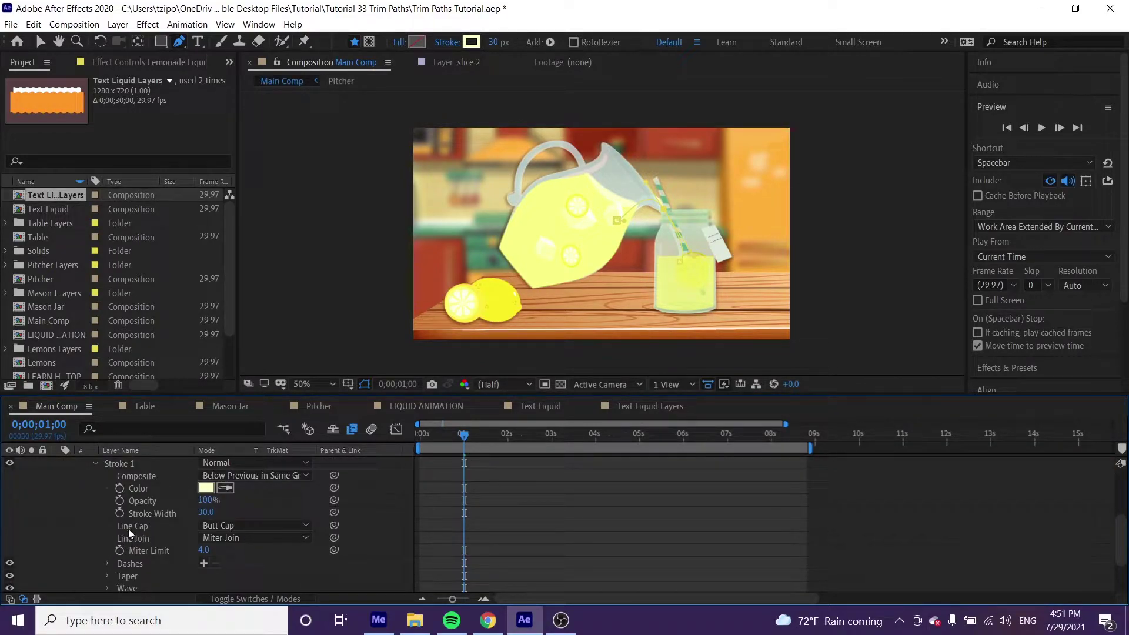
click(227, 525)
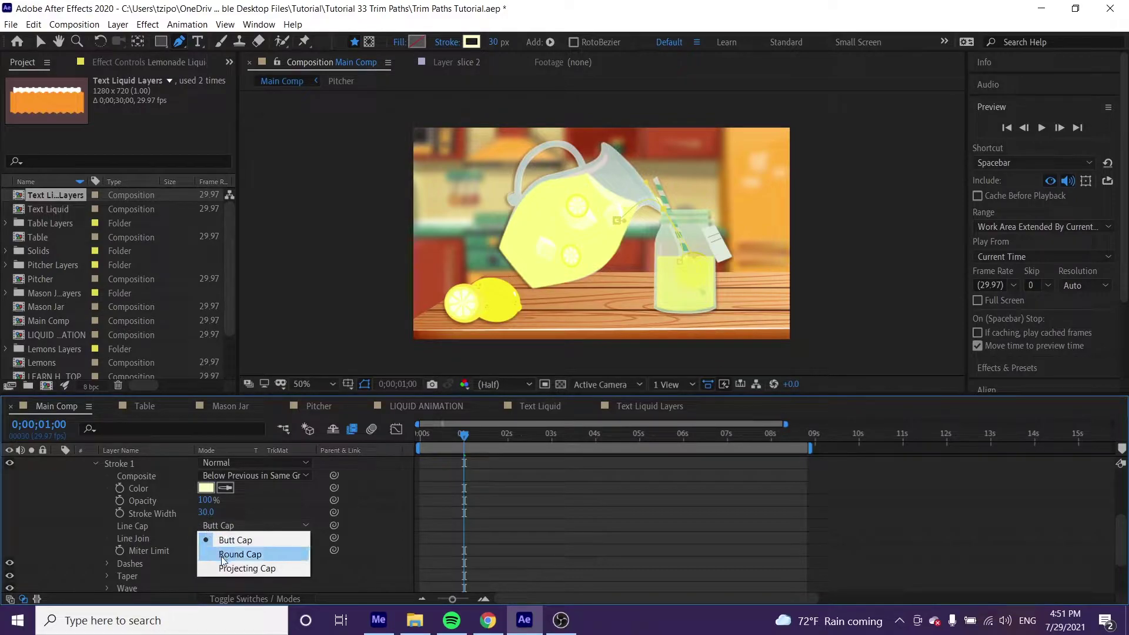
click(222, 553)
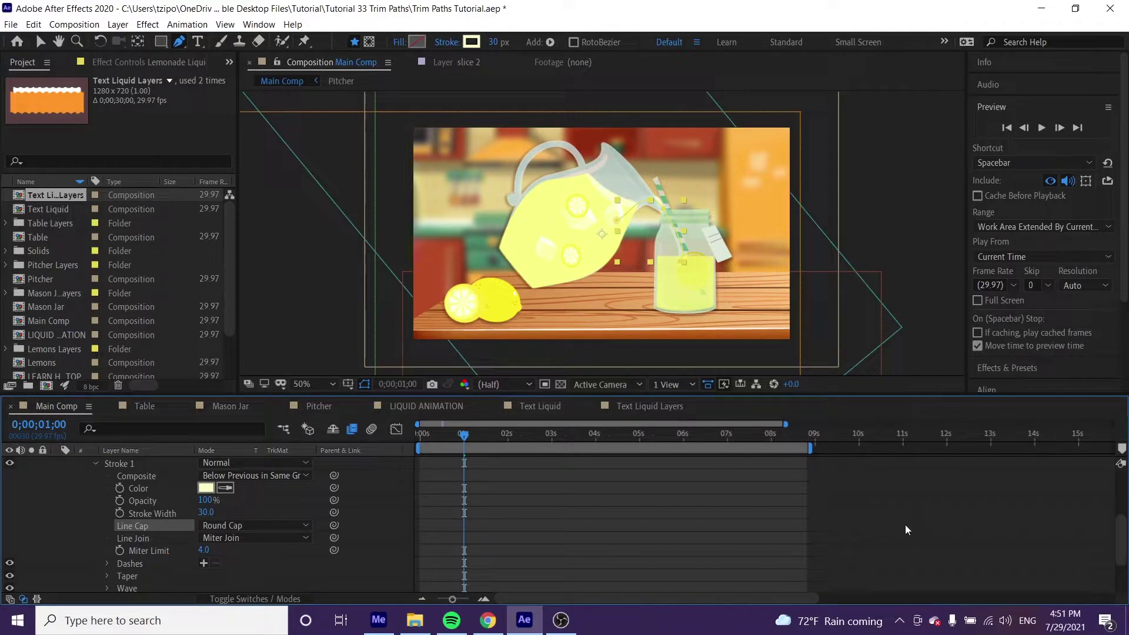
drag(1123, 535, 1123, 506)
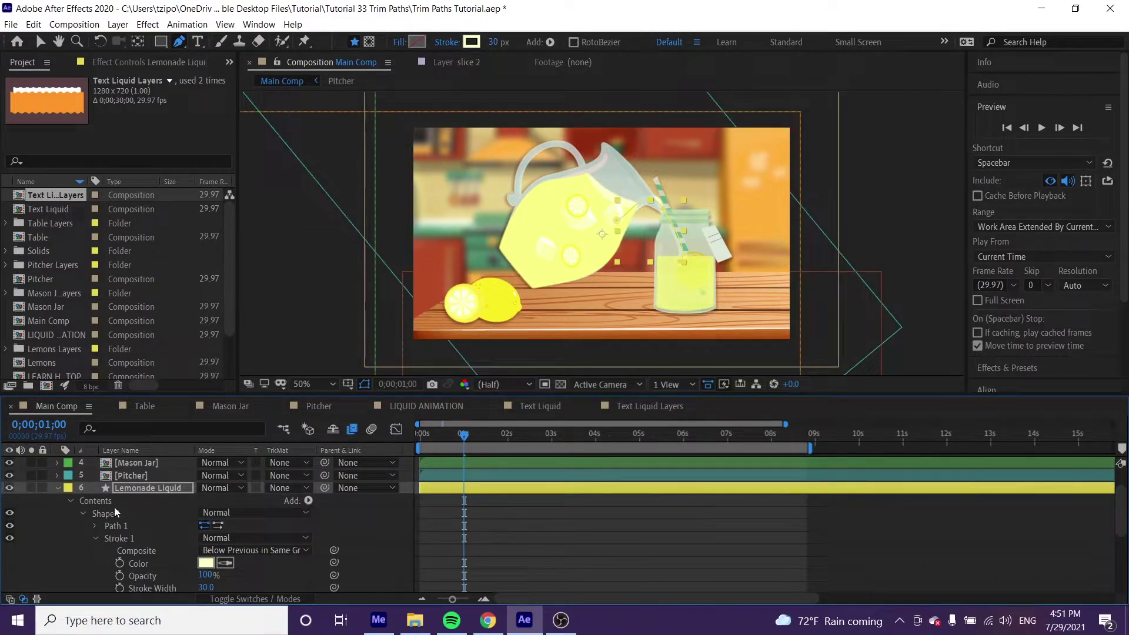
- Add Trim Paths to the Lemonade Liquid shape, expand its settings, and go to 0;00;00;21
click(309, 501)
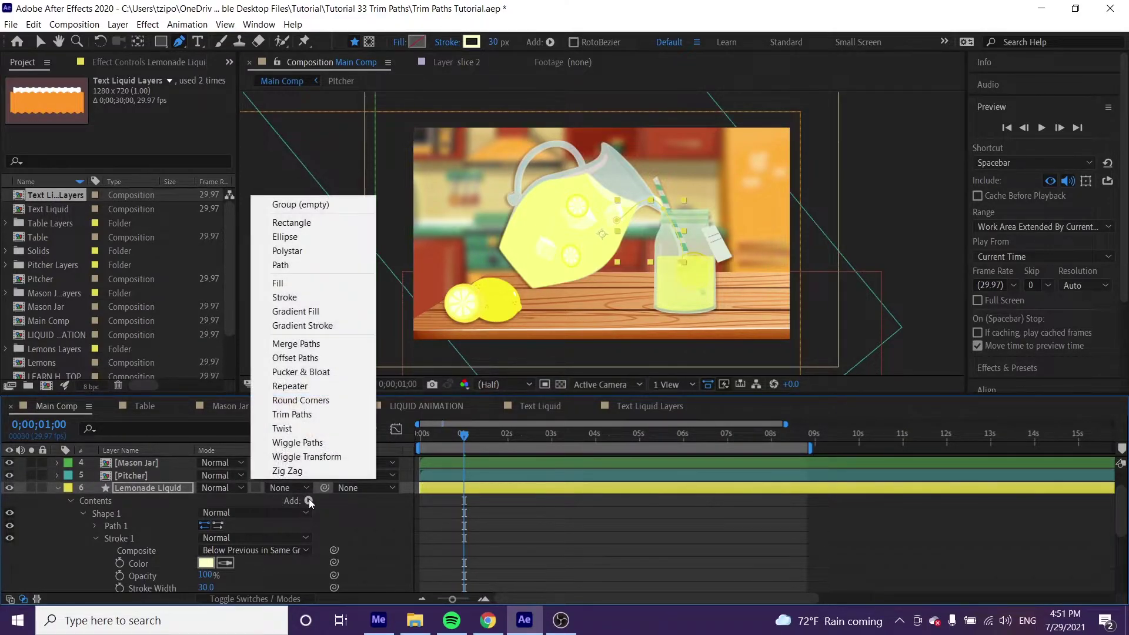
click(308, 414)
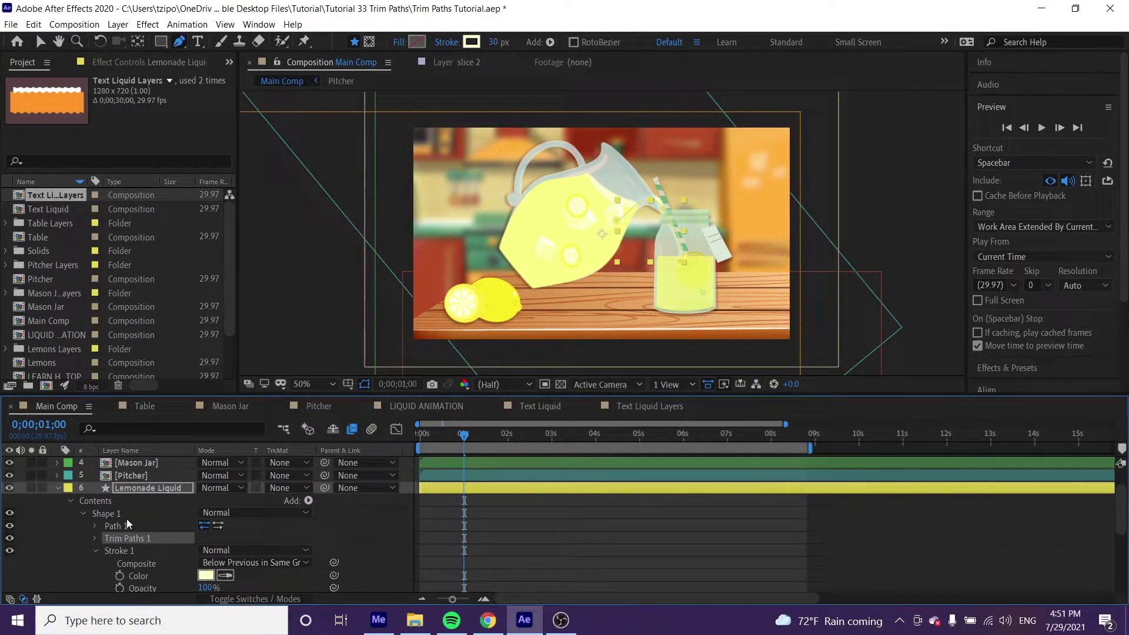
click(96, 539)
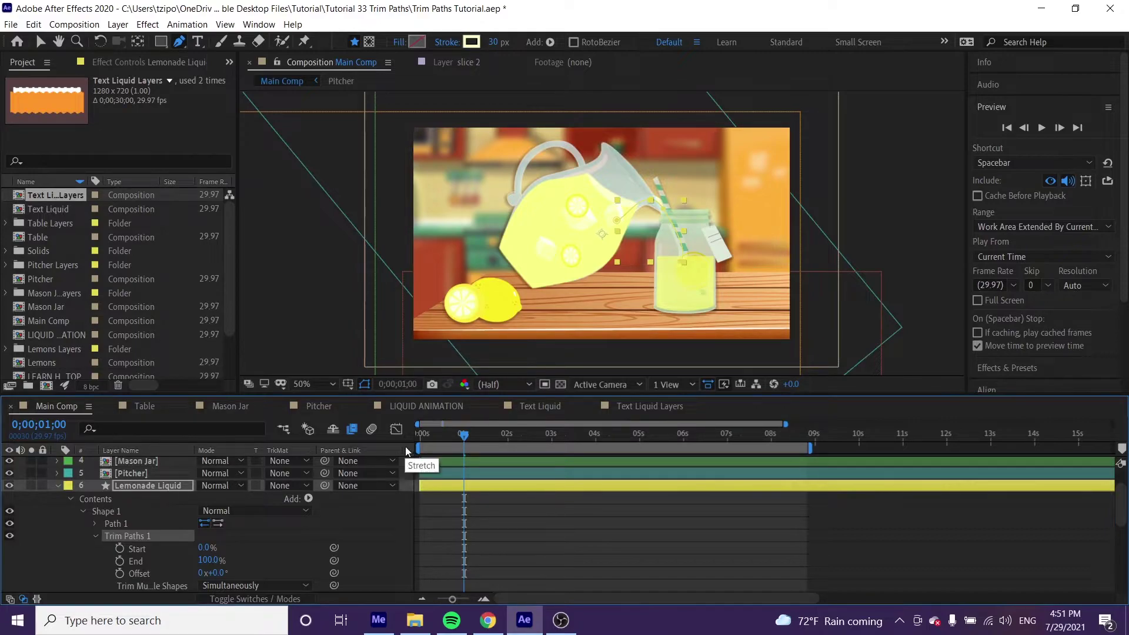
click(453, 435)
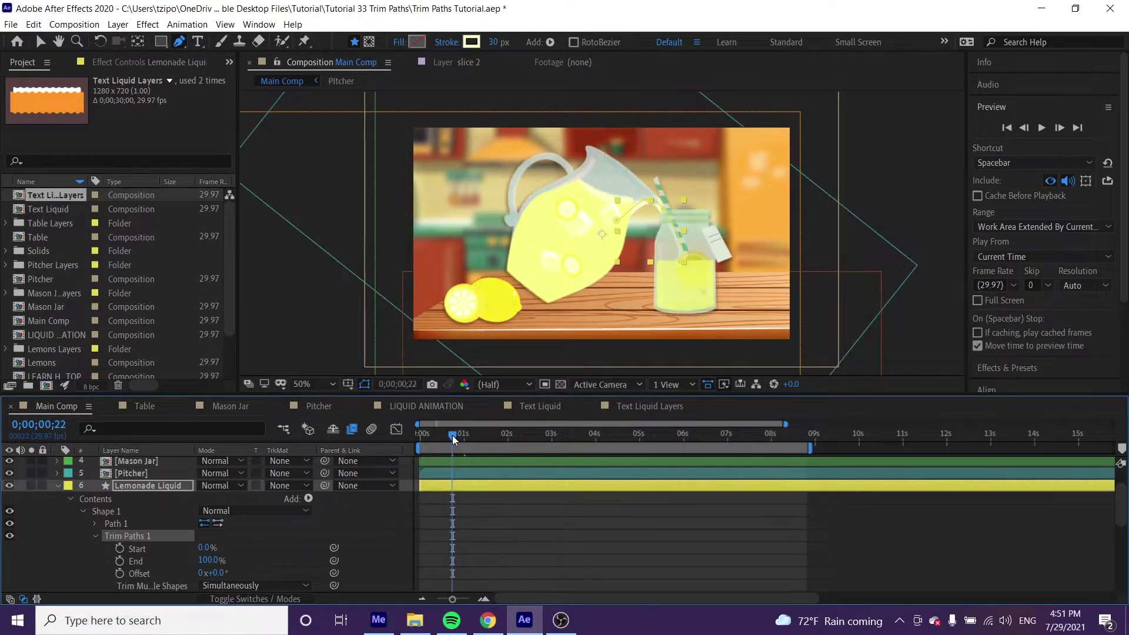
key(Page_Up)
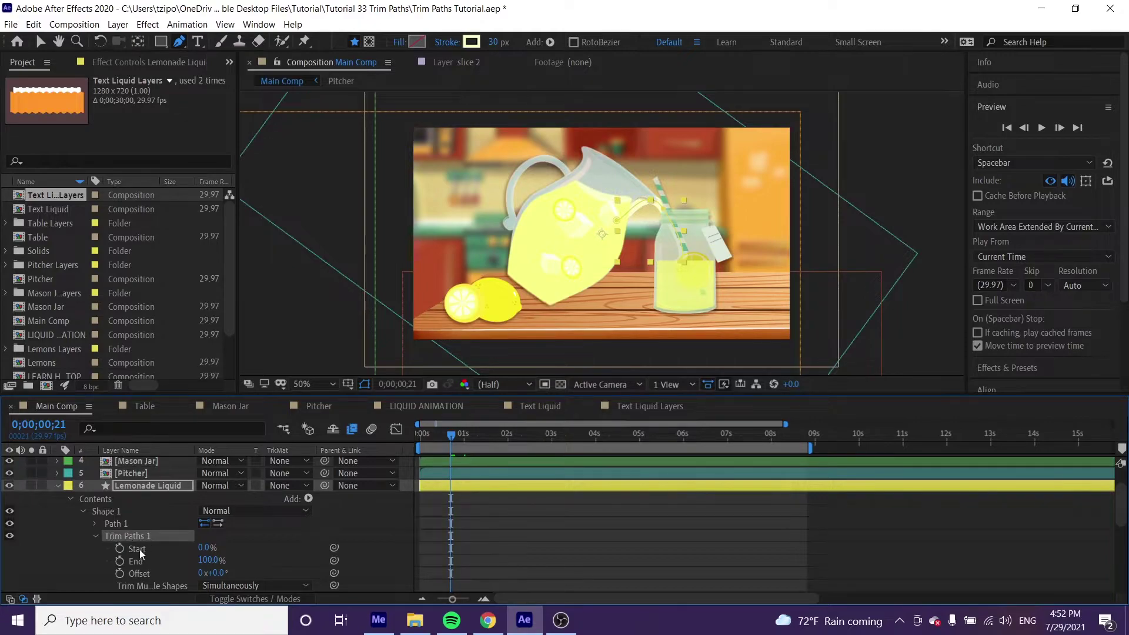
- Keyframe Trim Paths End at 0% at 0;00;00;21
click(120, 561)
click(213, 560)
text(0)
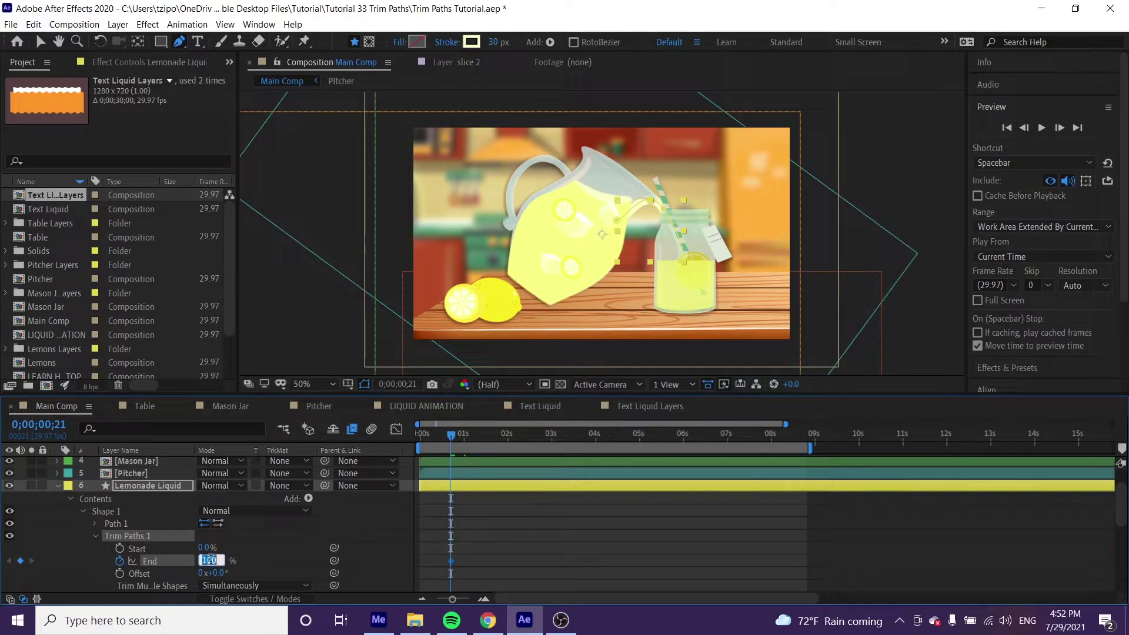
key(Return)
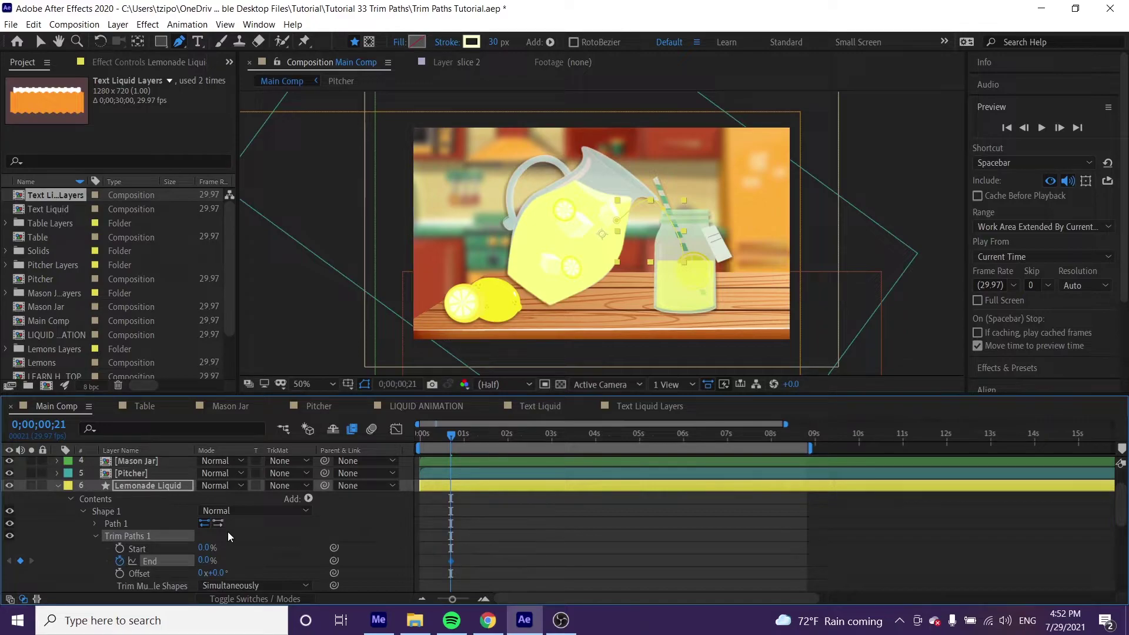
- At 0;00;01;04, add a Trim Paths Start keyframe at 0%
drag(451, 435, 474, 436)
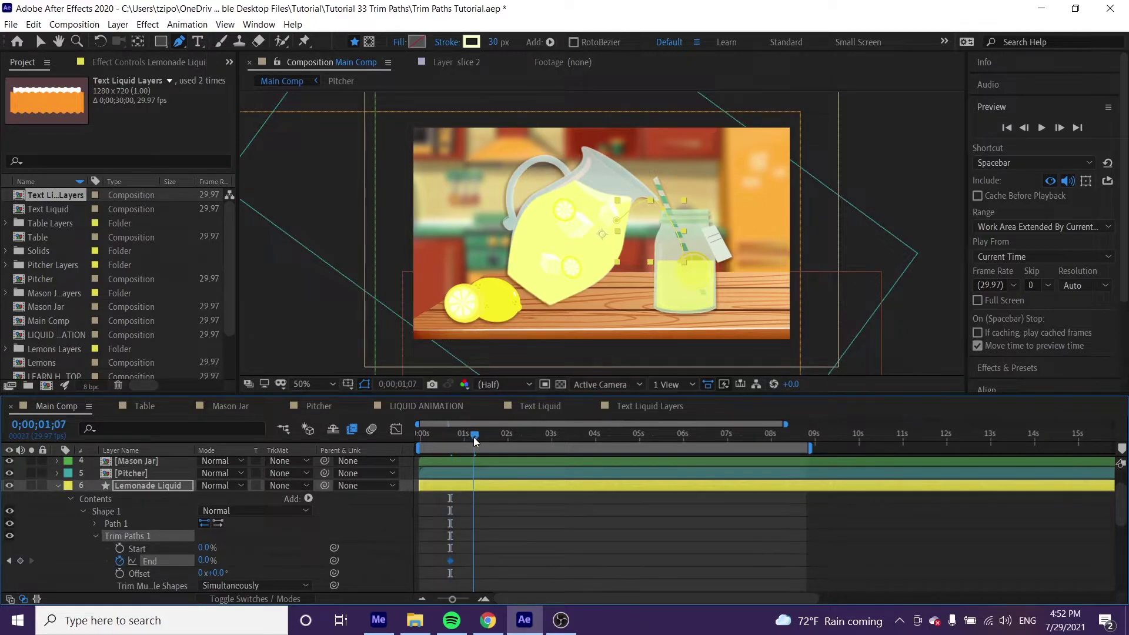
key(Page_Up)
key(Page_Up)
key(Page_Up)
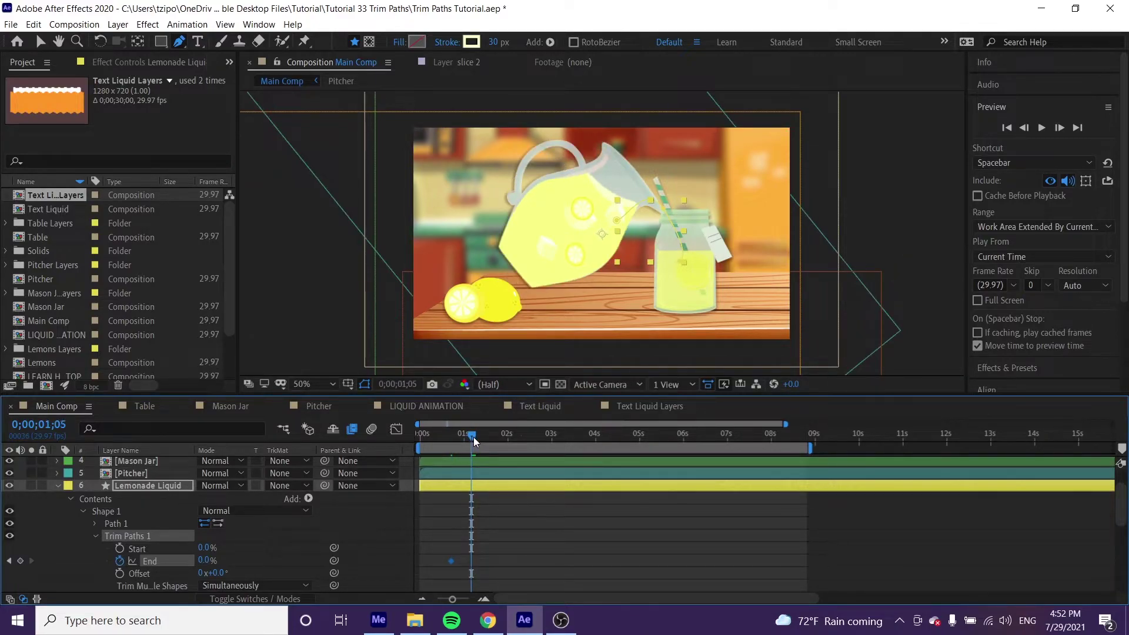
click(120, 548)
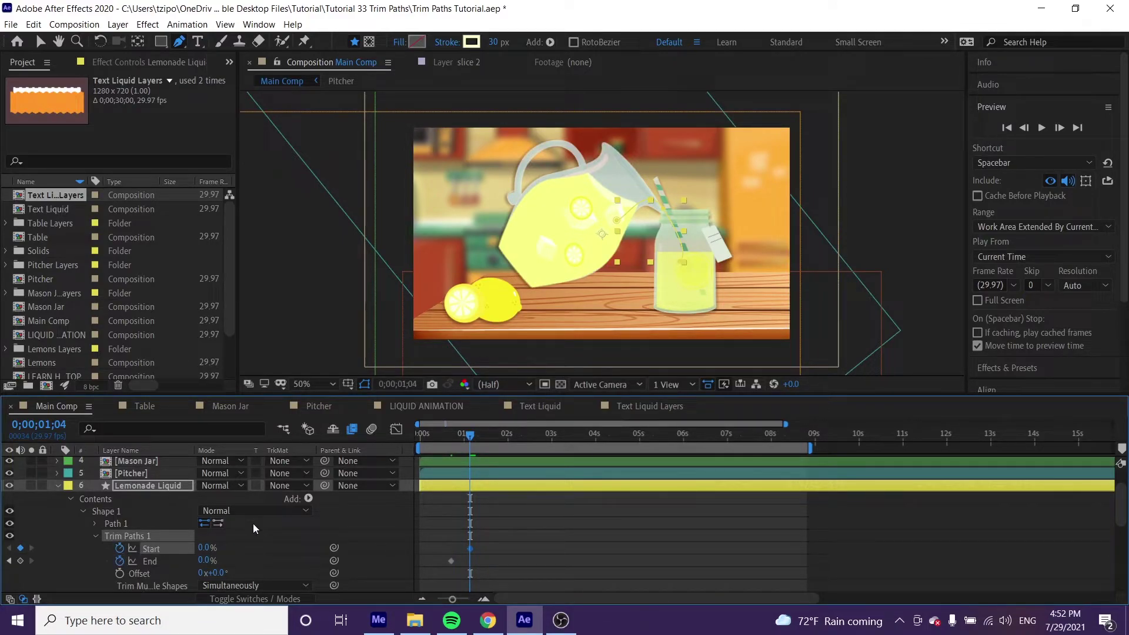
click(204, 549)
click(294, 551)
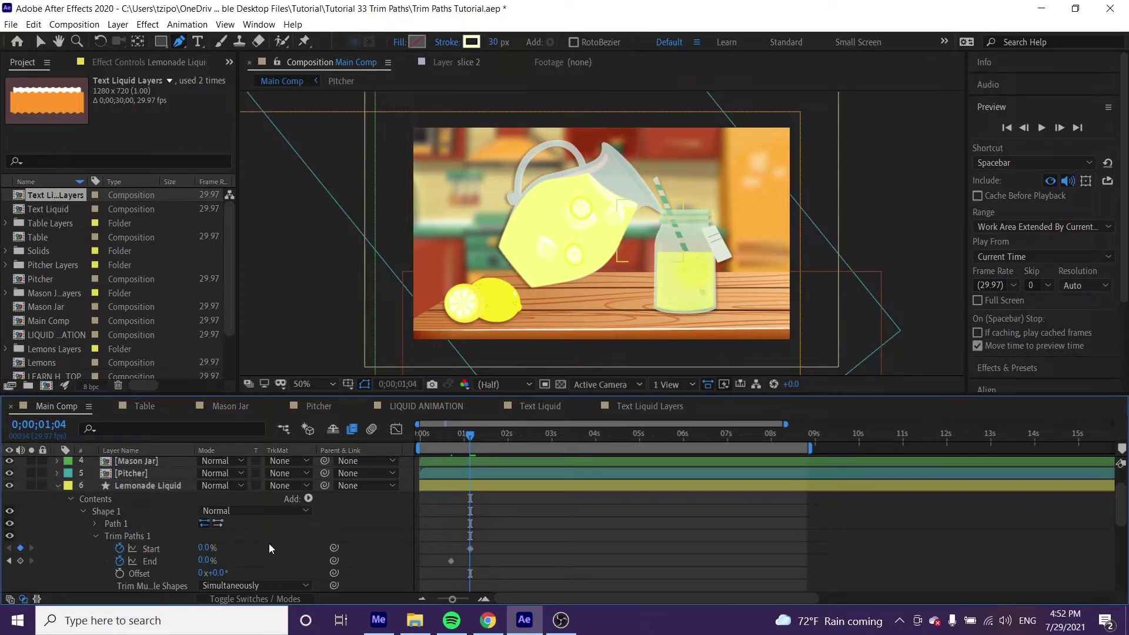
- Set Trim Paths Start to 100% at 0;00;01;12
key(space)
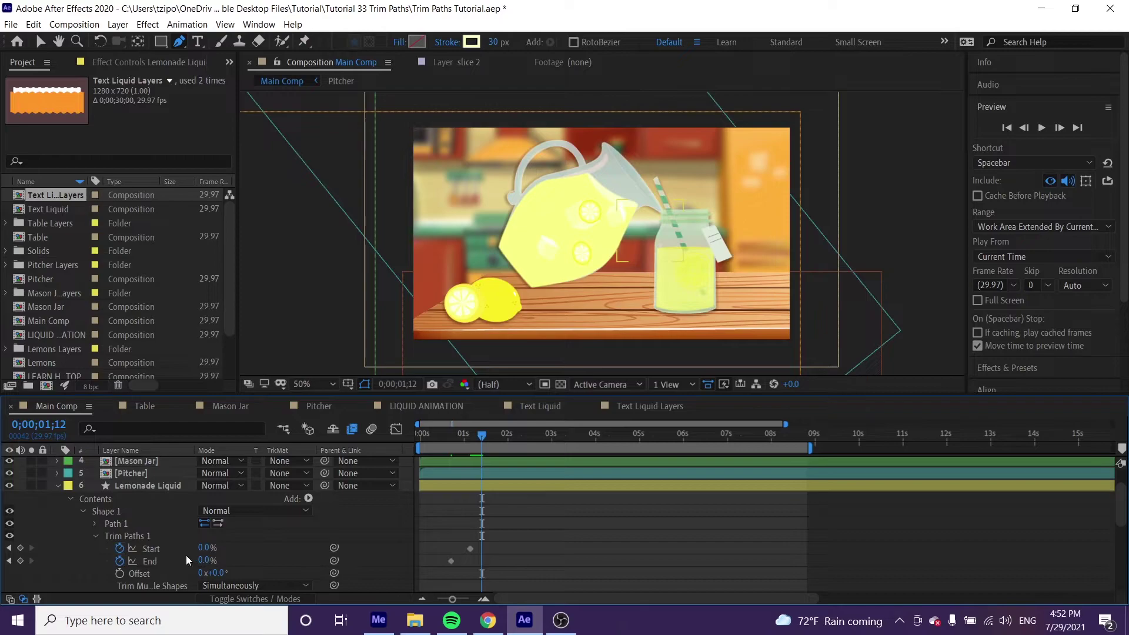
click(205, 550)
text(100)
key(Return)
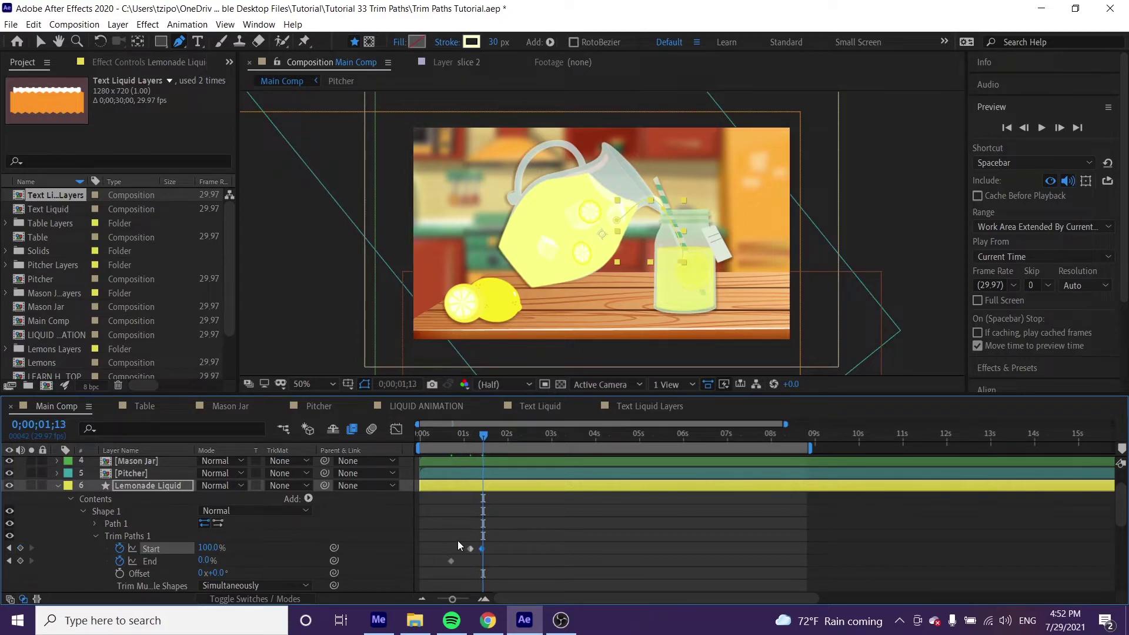
- Keyframe End at 100% at 0;00;01;04 and select all four Trim Paths keyframes
key(Page_Up)
key(Page_Up)
key(Page_Up)
key(Page_Up)
key(Page_Up)
key(Page_Up)
key(Page_Up)
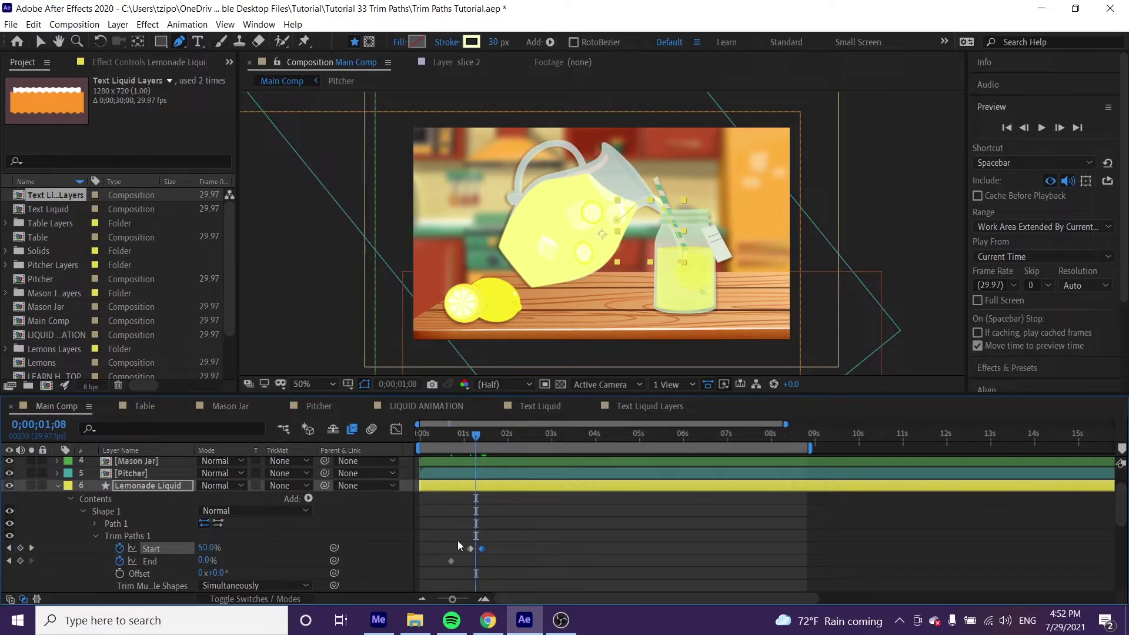
key(Page_Up)
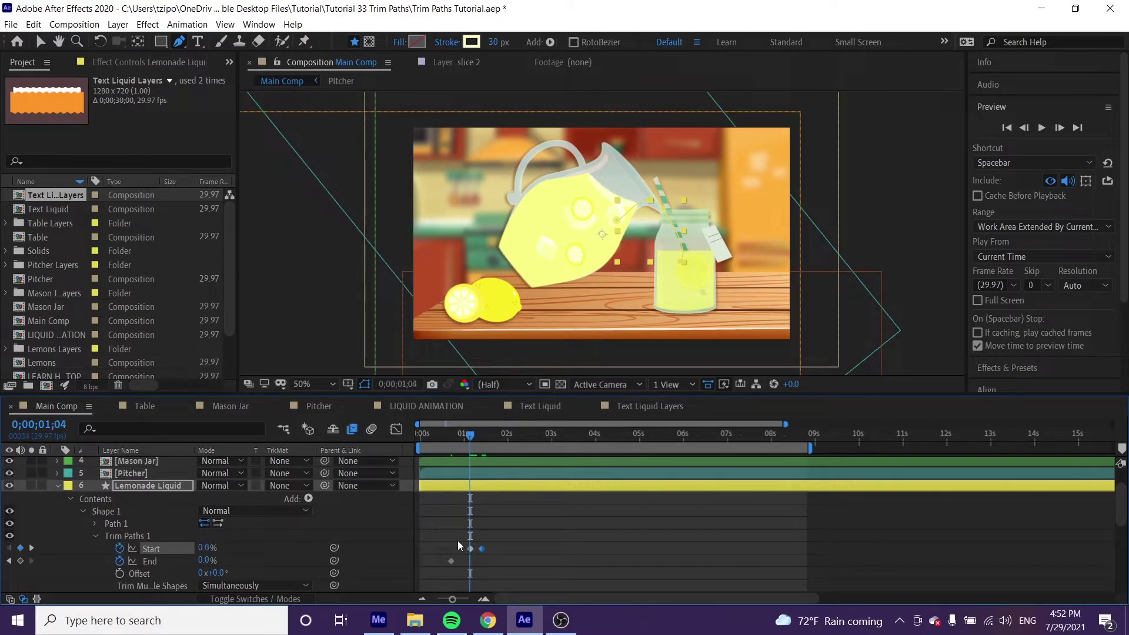
click(206, 560)
text(100)
key(Return)
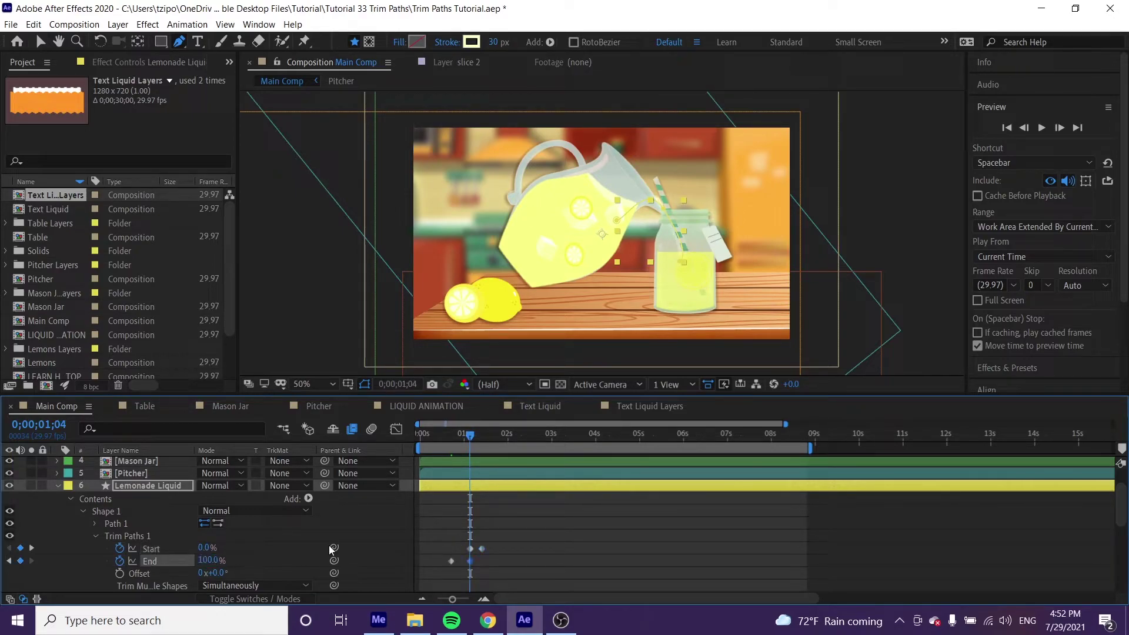
drag(502, 571, 445, 547)
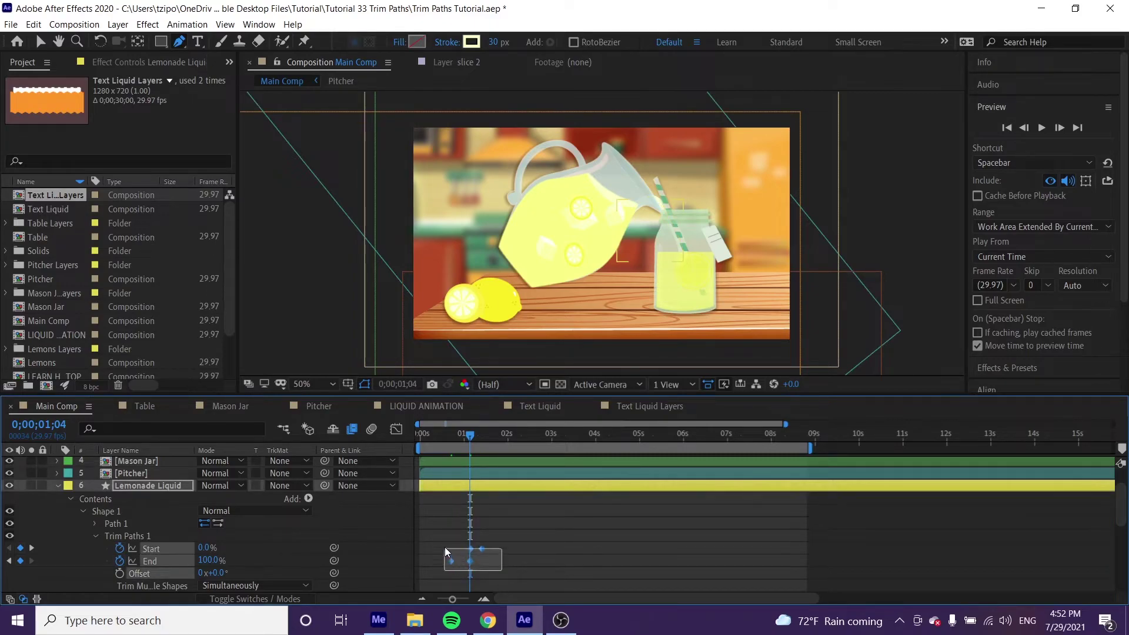
- Apply Easy Ease to the four Trim Paths keyframes and collapse the Lemonade Liquid layer
right_click(481, 548)
mouse_move(496, 539)
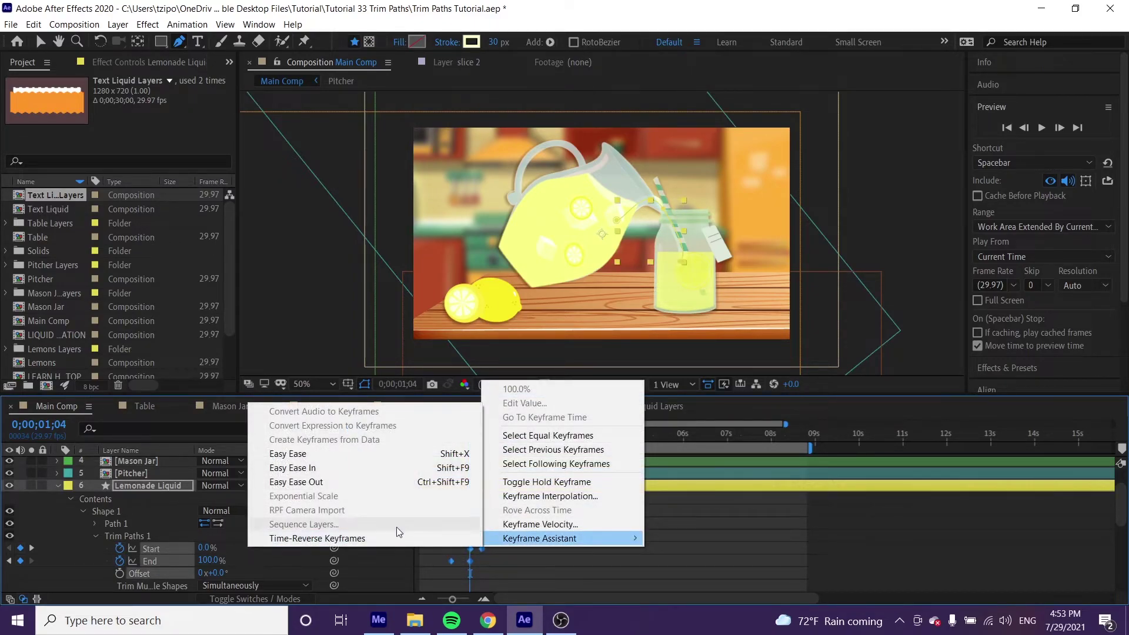
click(330, 453)
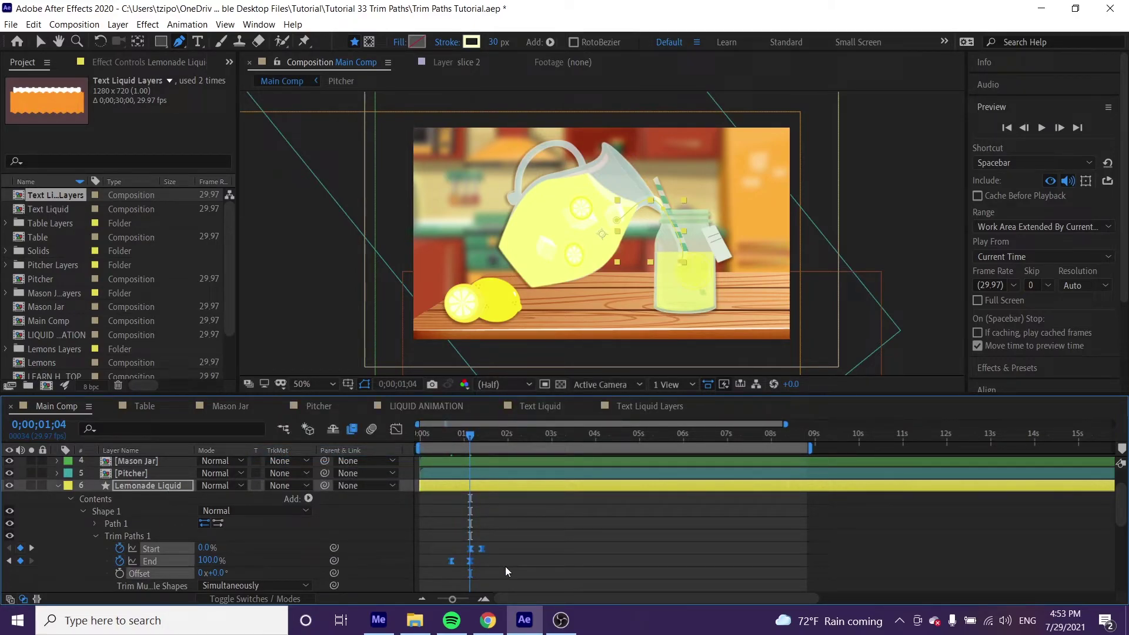
click(60, 484)
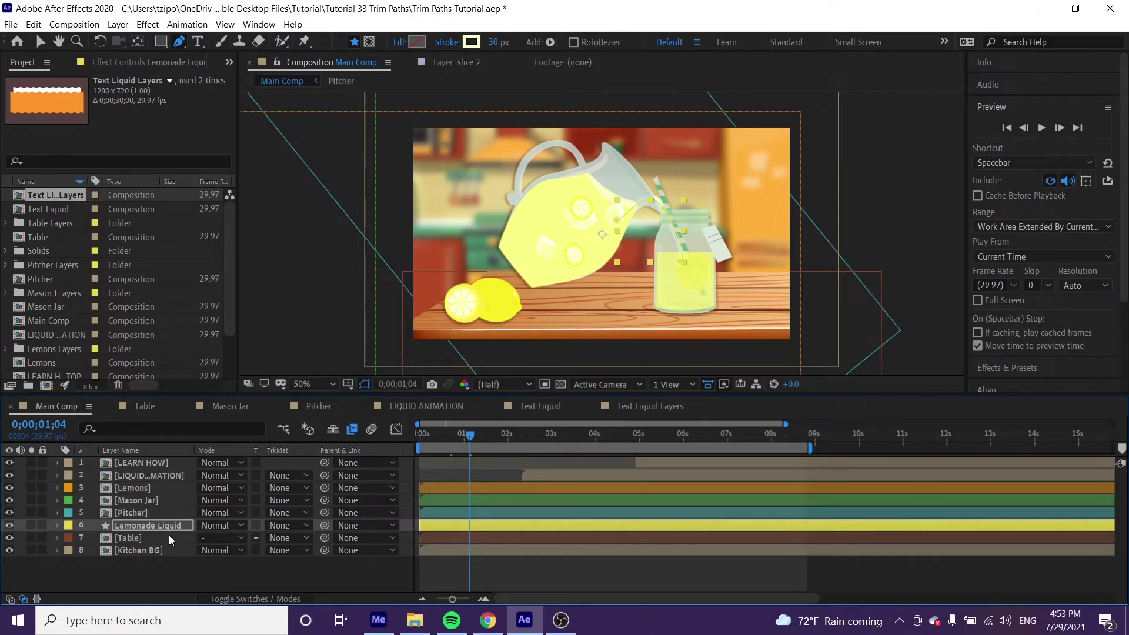
- Enable Motion Blur on Lemonade Liquid and preview Main Comp from the beginning
click(241, 599)
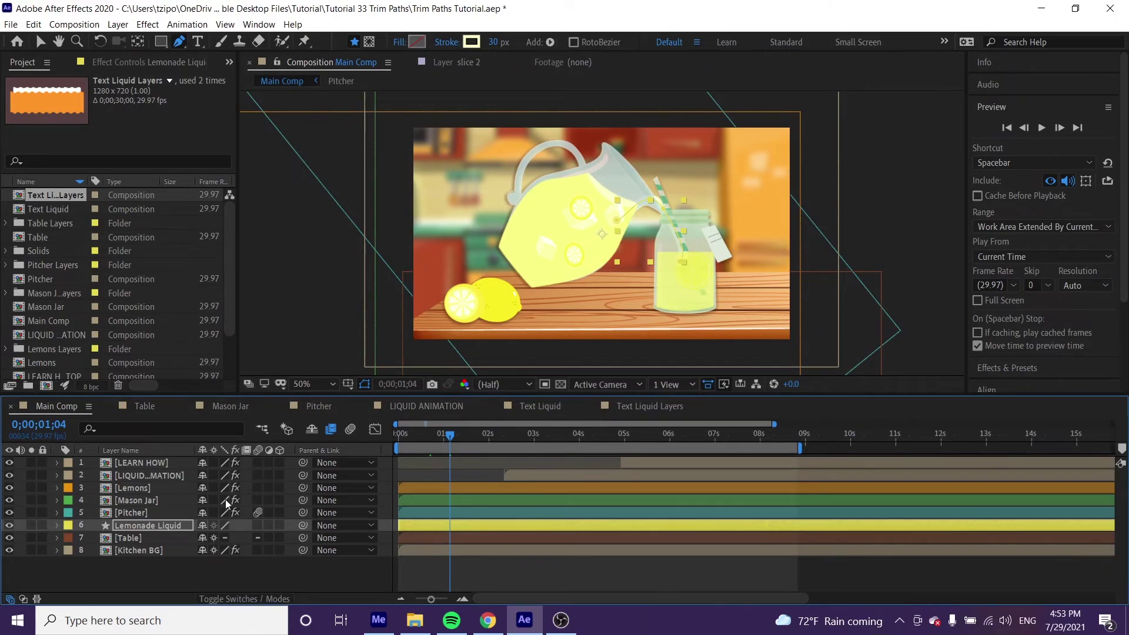
click(257, 525)
click(411, 430)
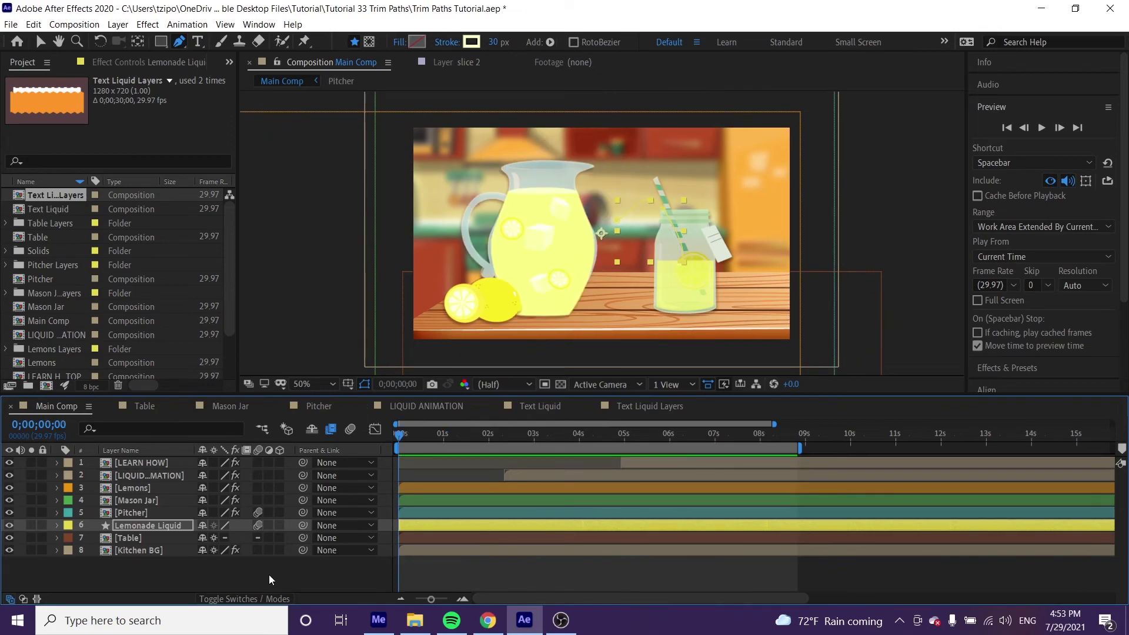
key(space)
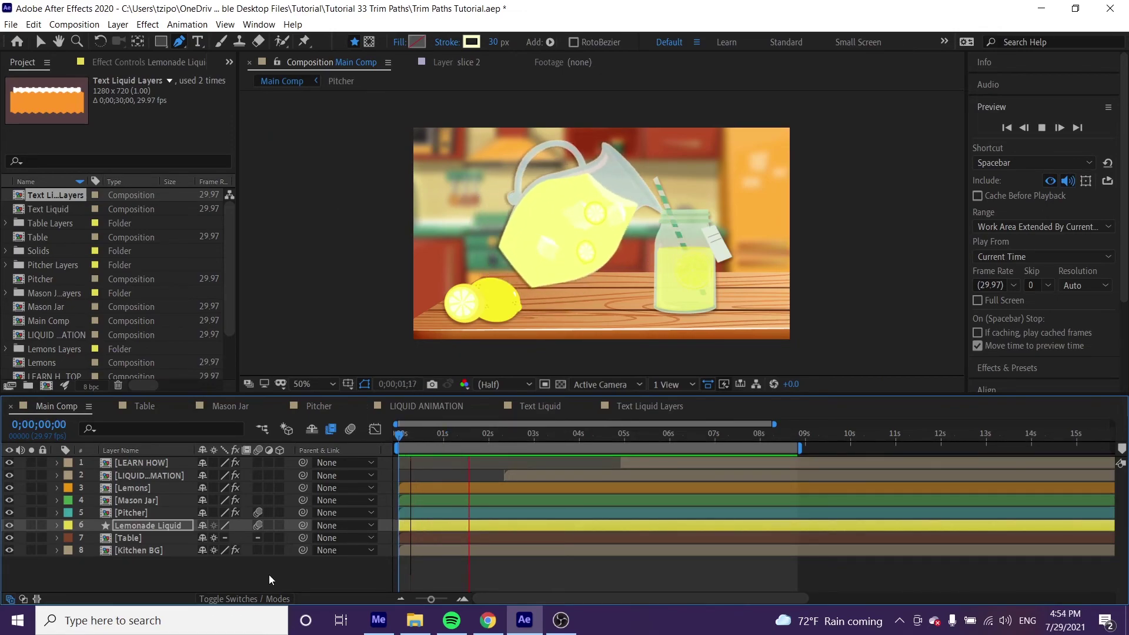